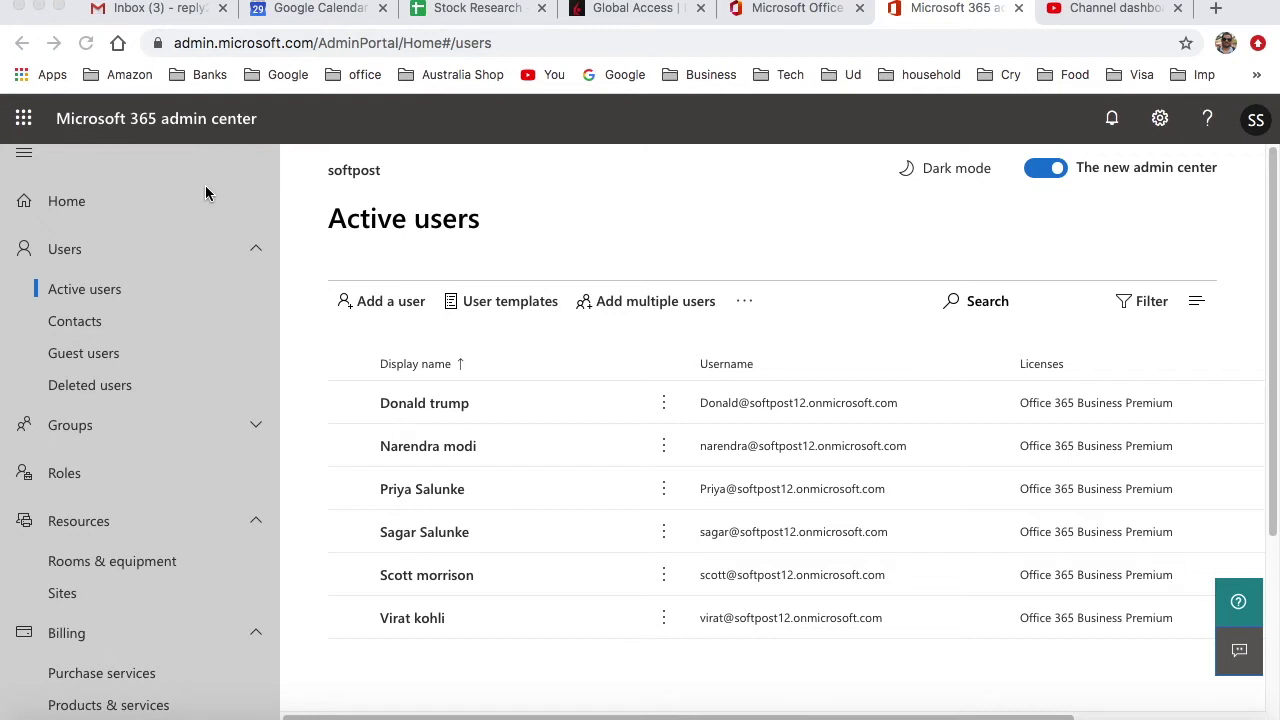
# Expand Resources in the left navigation and go to the empty Rooms & equipment page.
pyautogui.click(298, 42)
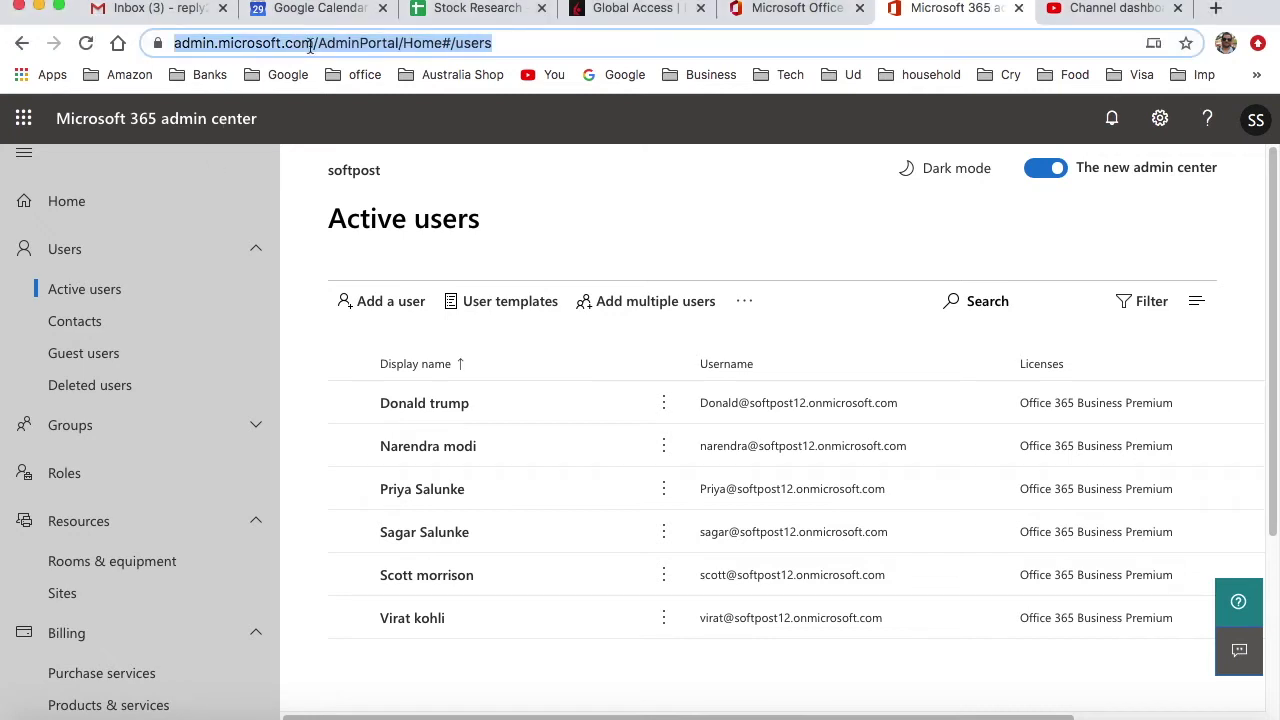
pyautogui.moveTo(362, 42); pyautogui.dragTo(117, 42)
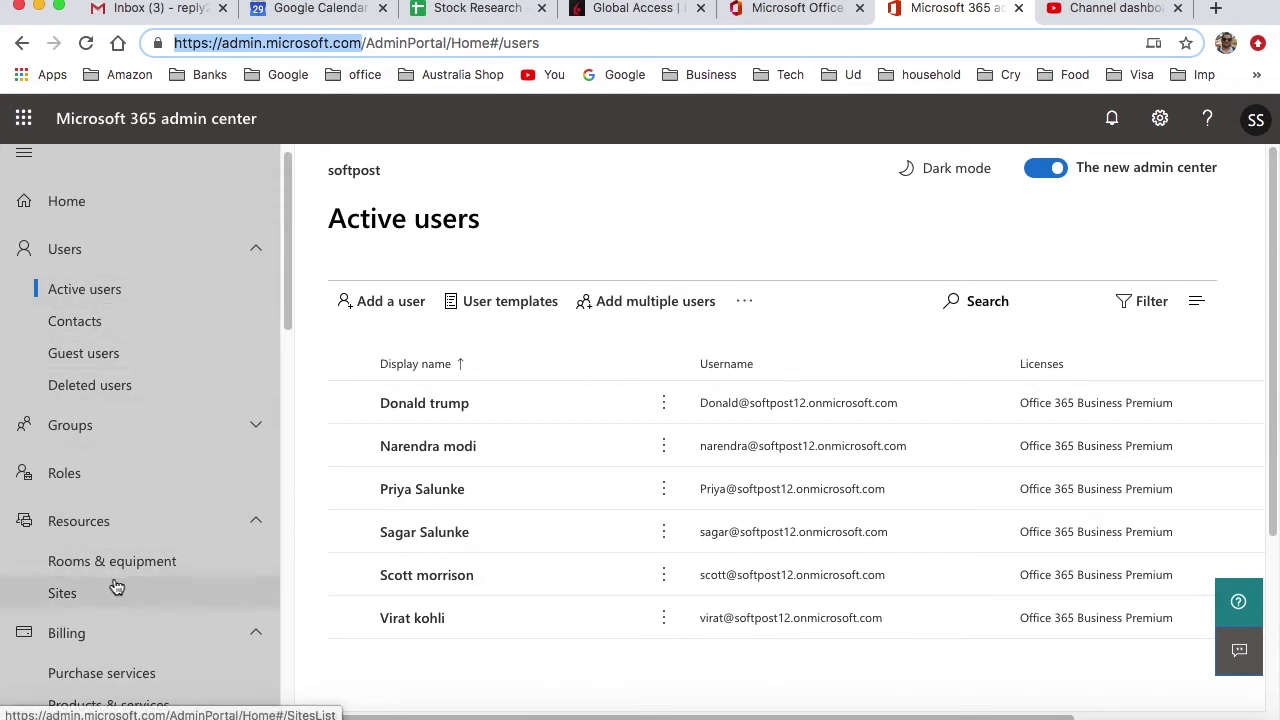
pyautogui.click(98, 524)
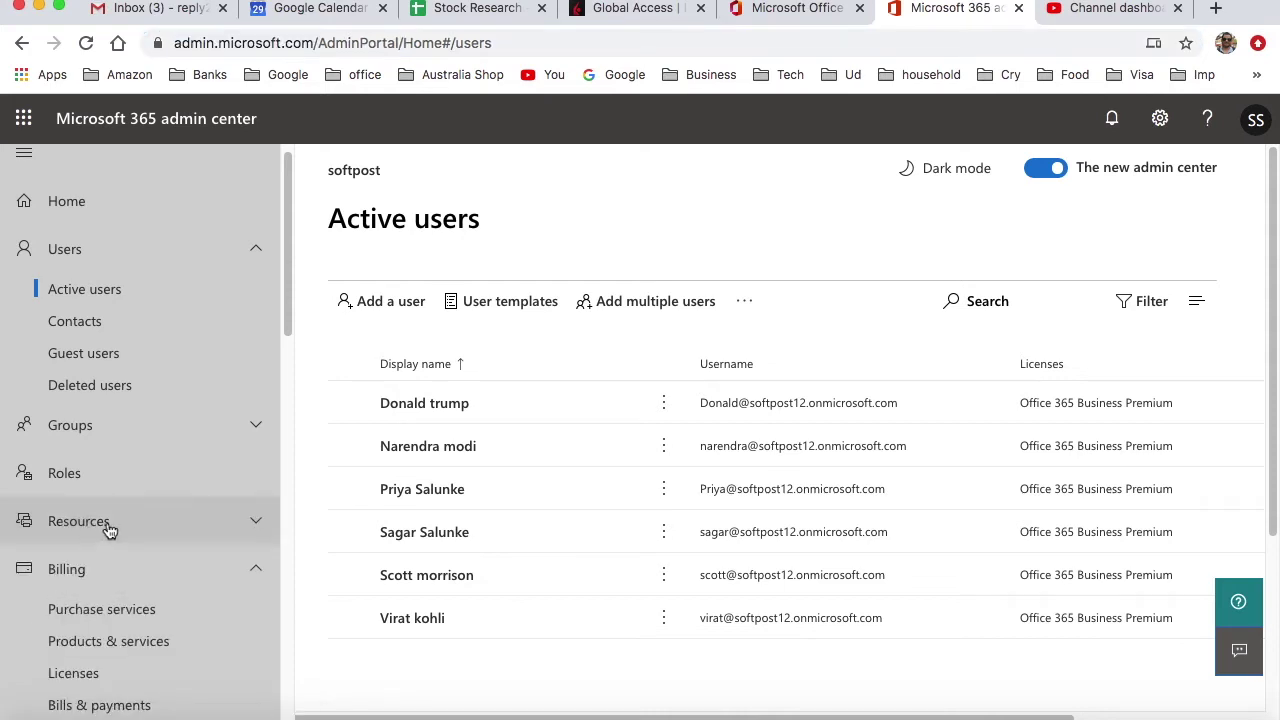
pyautogui.click(110, 530)
pyautogui.click(137, 571)
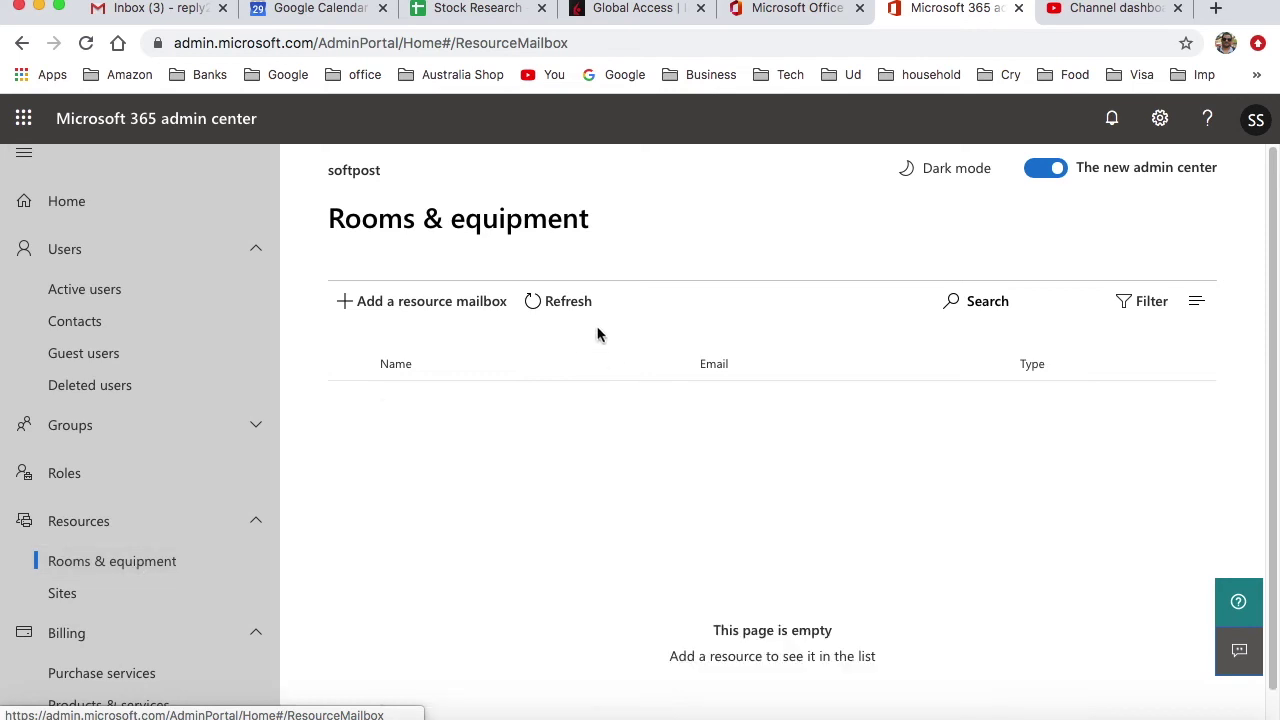
# Start a new resource mailbox, keeping Room as its type, and look over the form's fields.
pyautogui.click(393, 311)
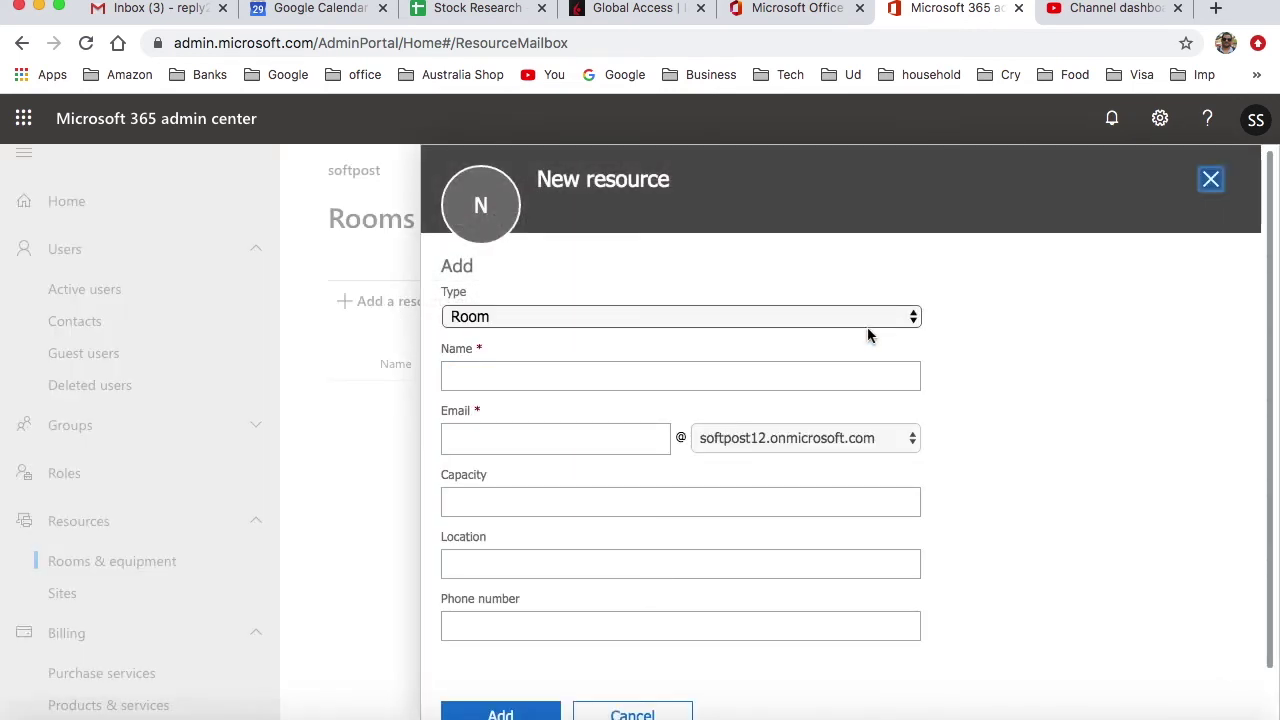
pyautogui.click(918, 318)
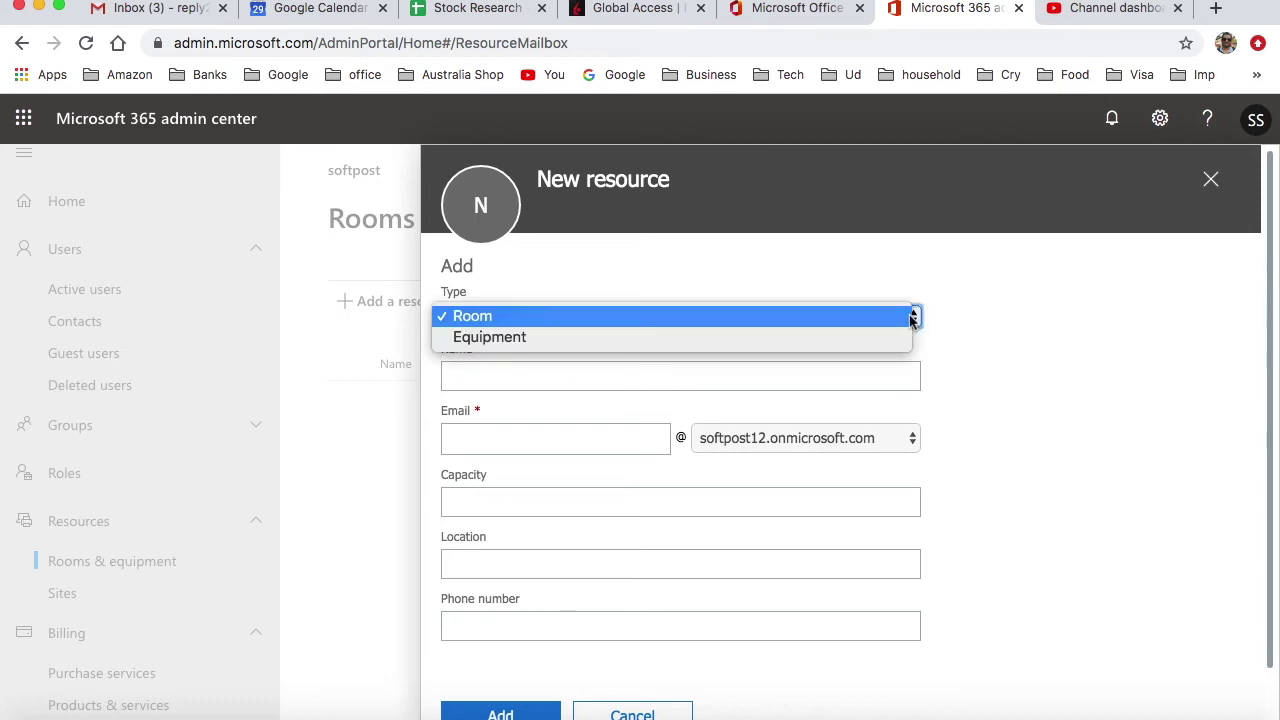
pyautogui.click(517, 312)
pyautogui.click(592, 368)
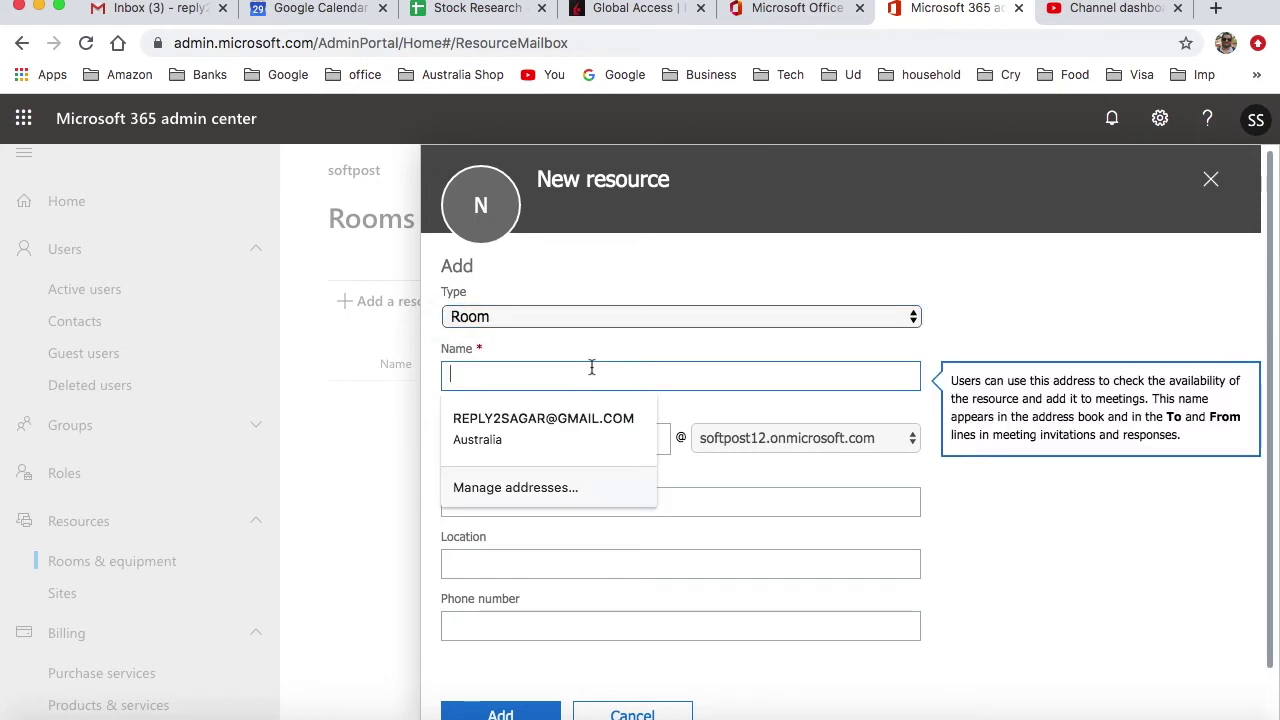
pyautogui.click(1030, 294)
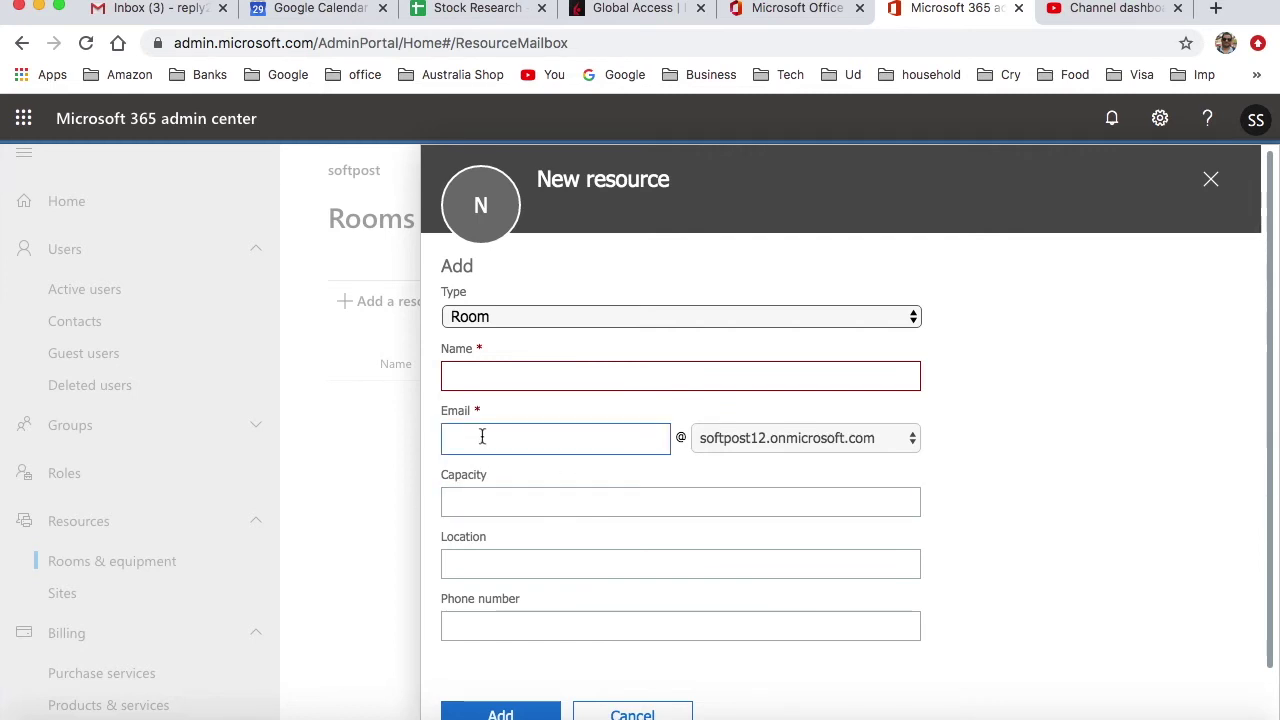
pyautogui.click(535, 466)
pyautogui.click(857, 447)
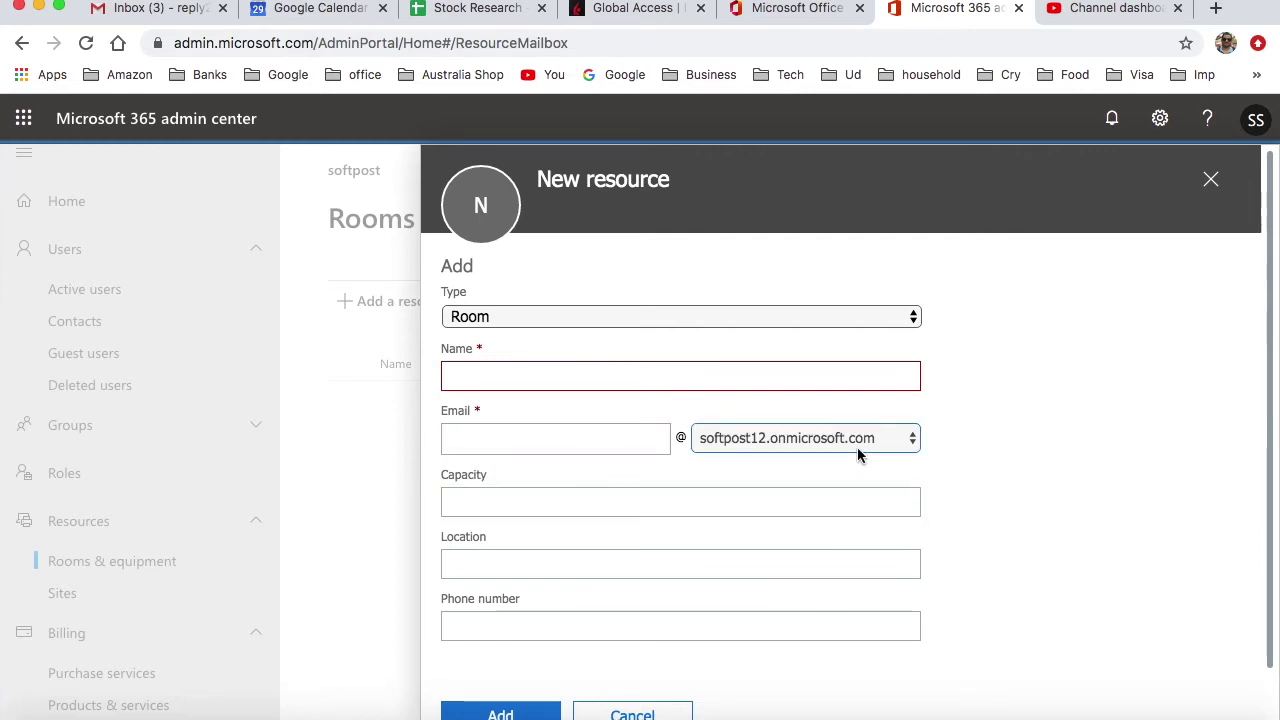
pyautogui.scroll(-2, 857, 447)
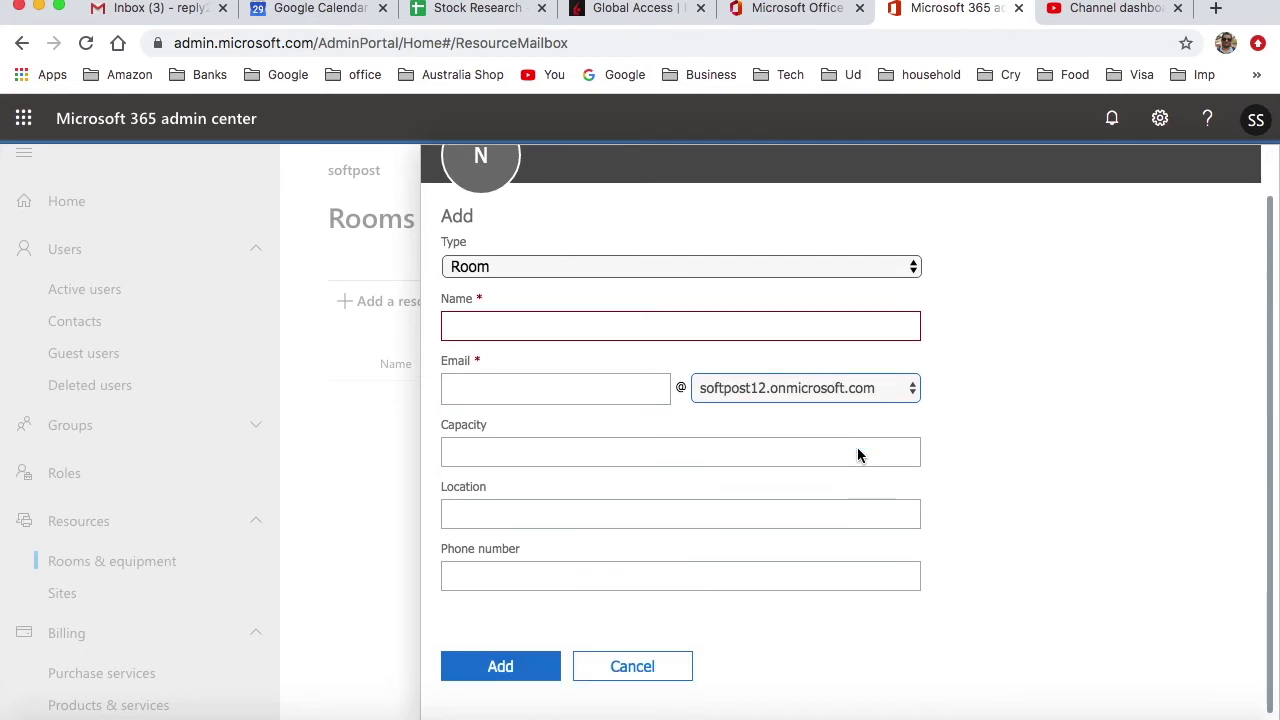
pyautogui.click(528, 392)
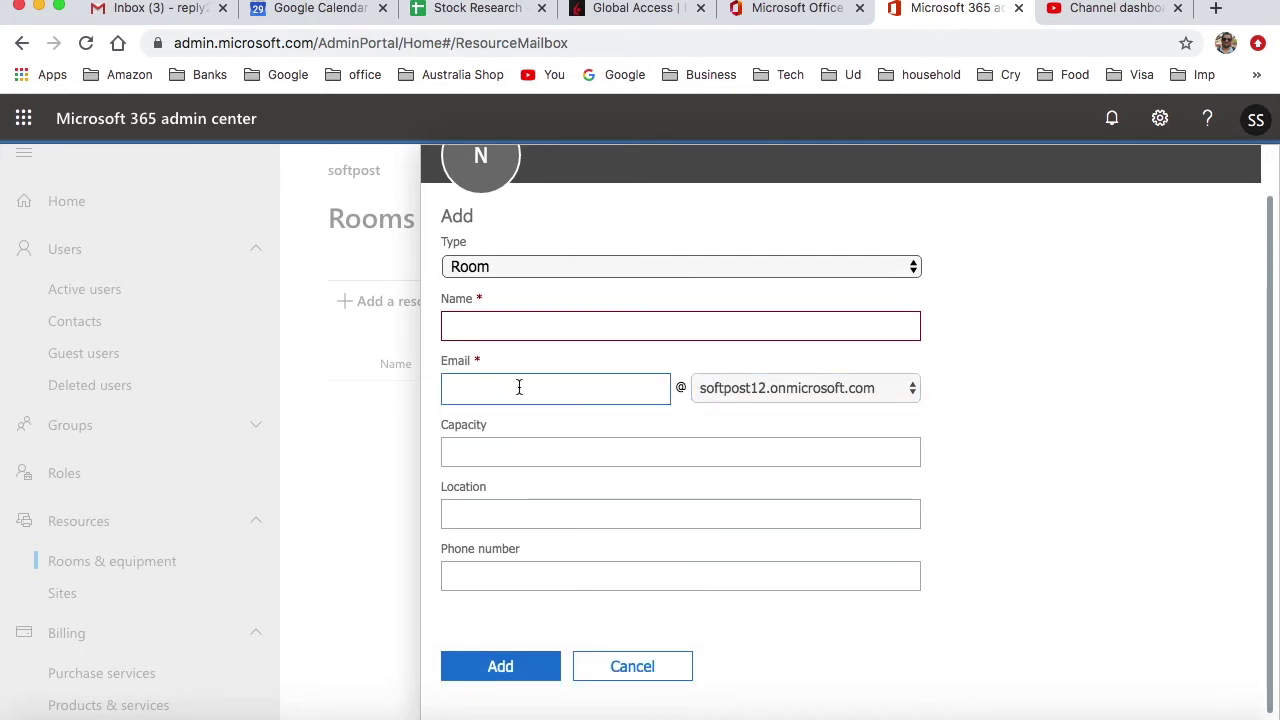
pyautogui.click(474, 451)
pyautogui.click(1034, 460)
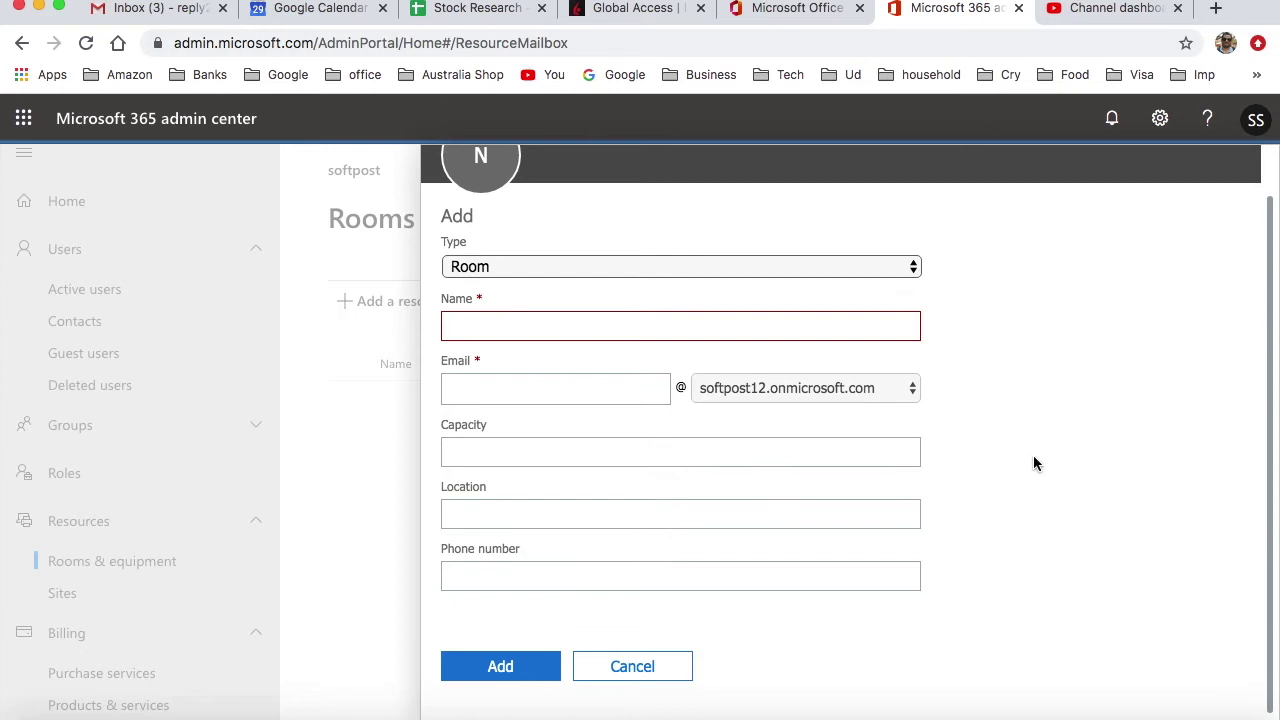
pyautogui.click(463, 560)
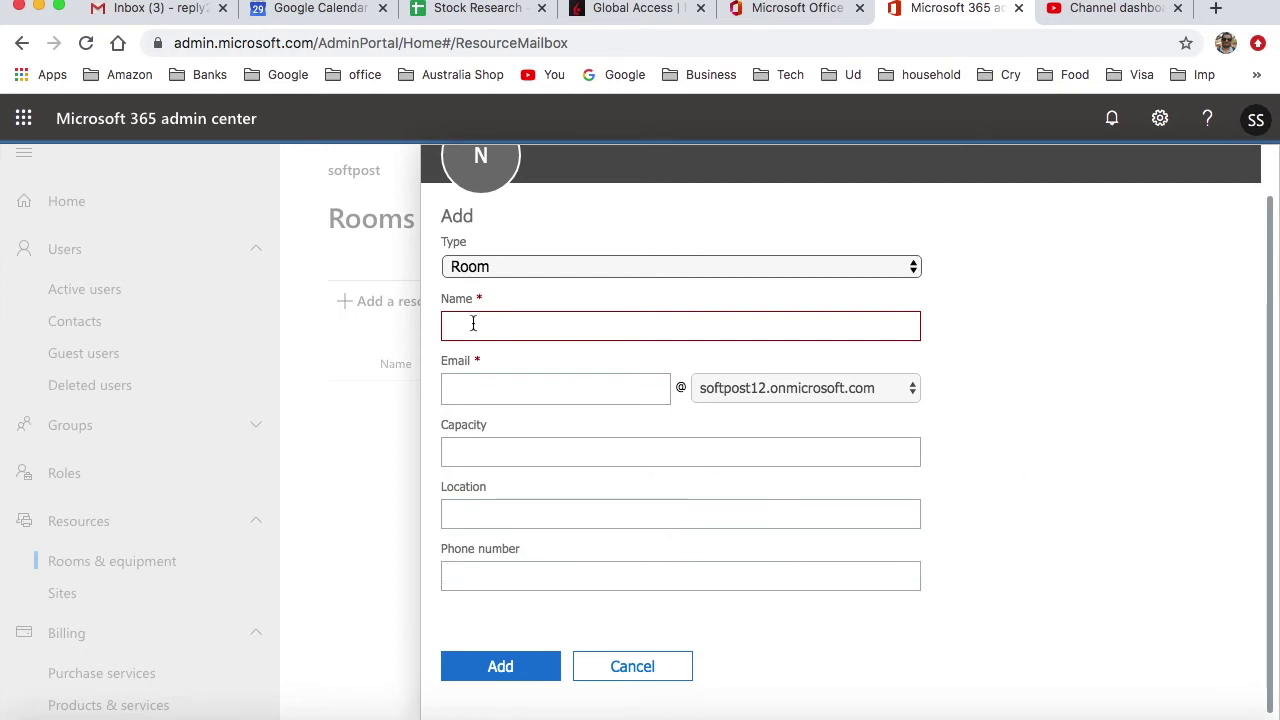
pyautogui.click(467, 366)
pyautogui.click(490, 326)
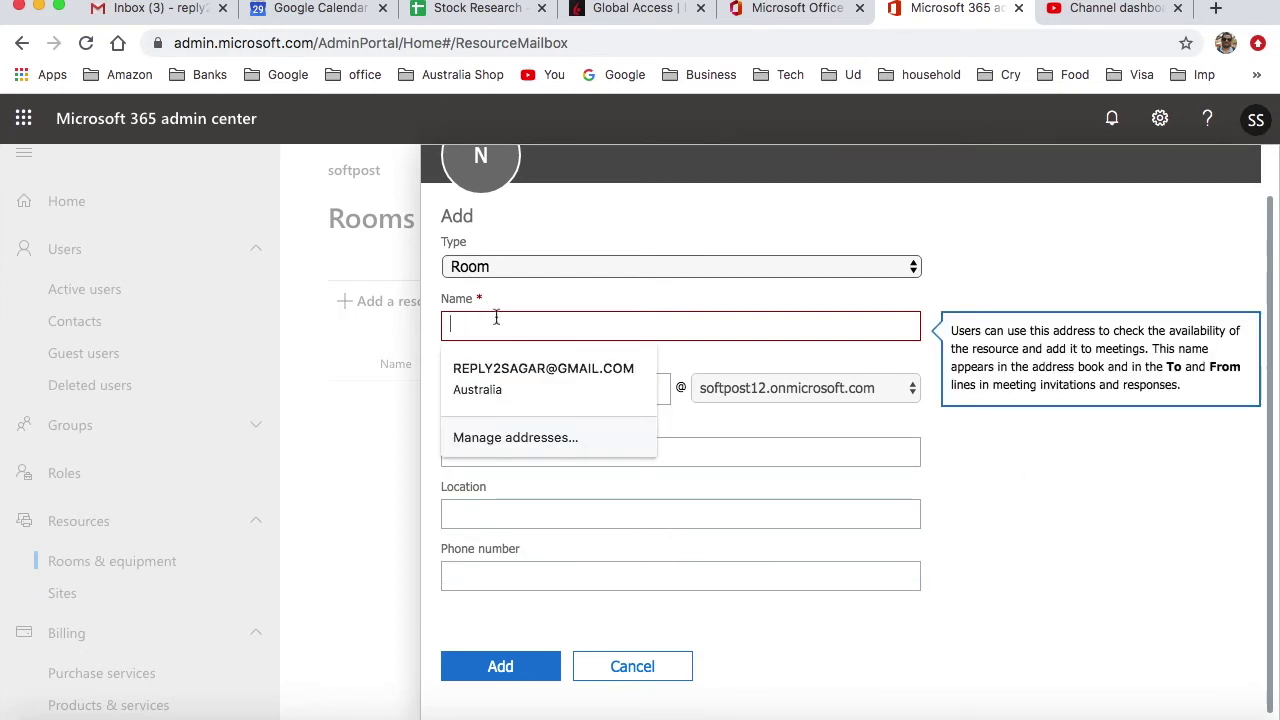
pyautogui.click(857, 277)
pyautogui.click(1042, 268)
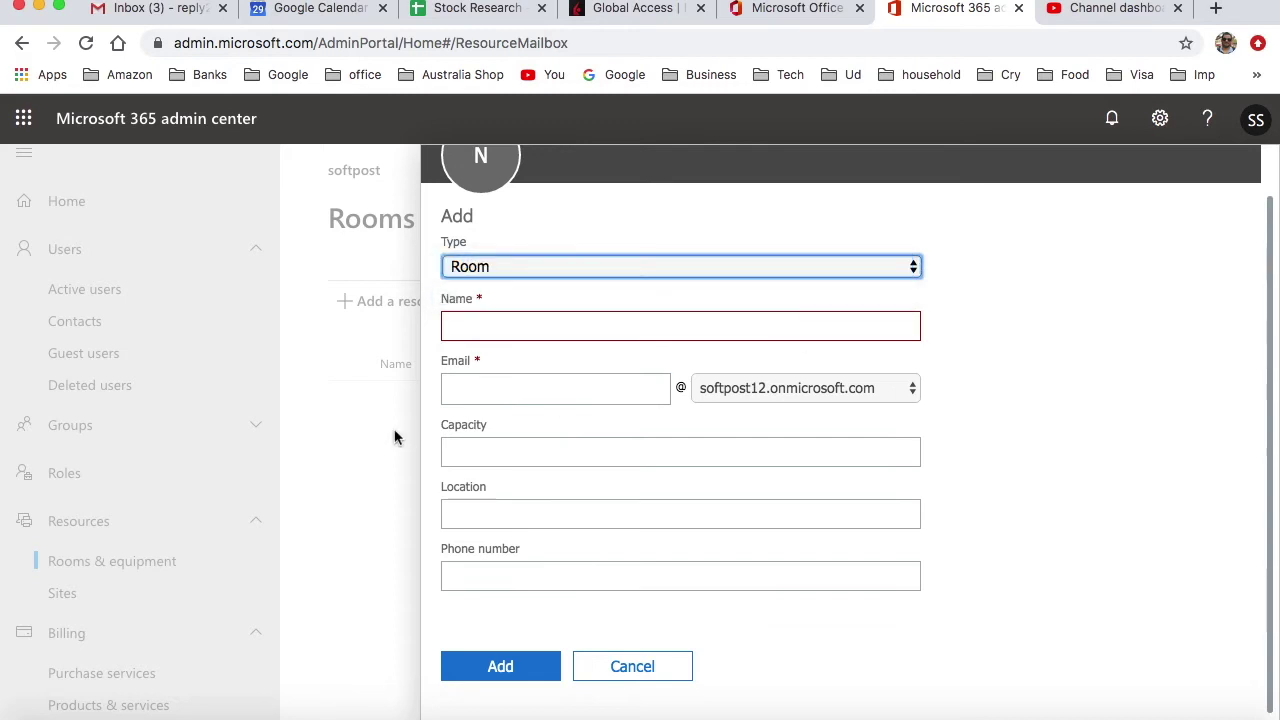
# Enter the email address xyz and the name room1.
pyautogui.click(474, 397)
pyautogui.write('xyz')
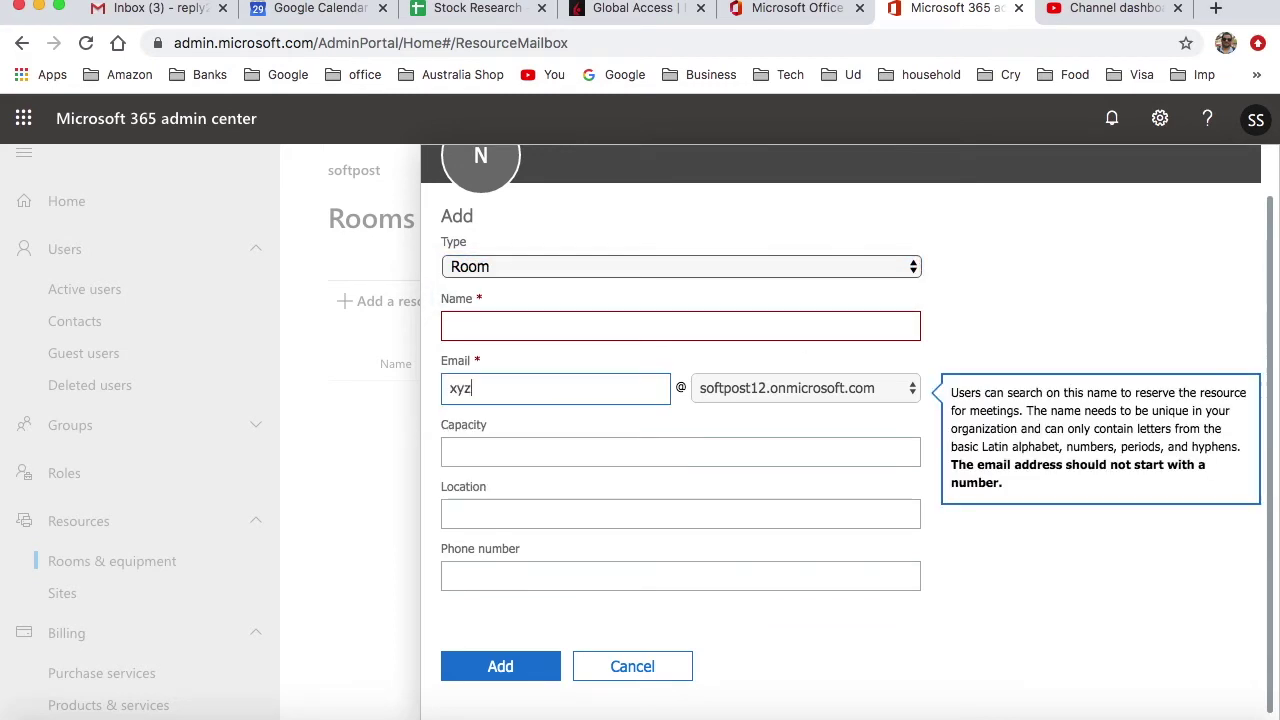
pyautogui.click(479, 325)
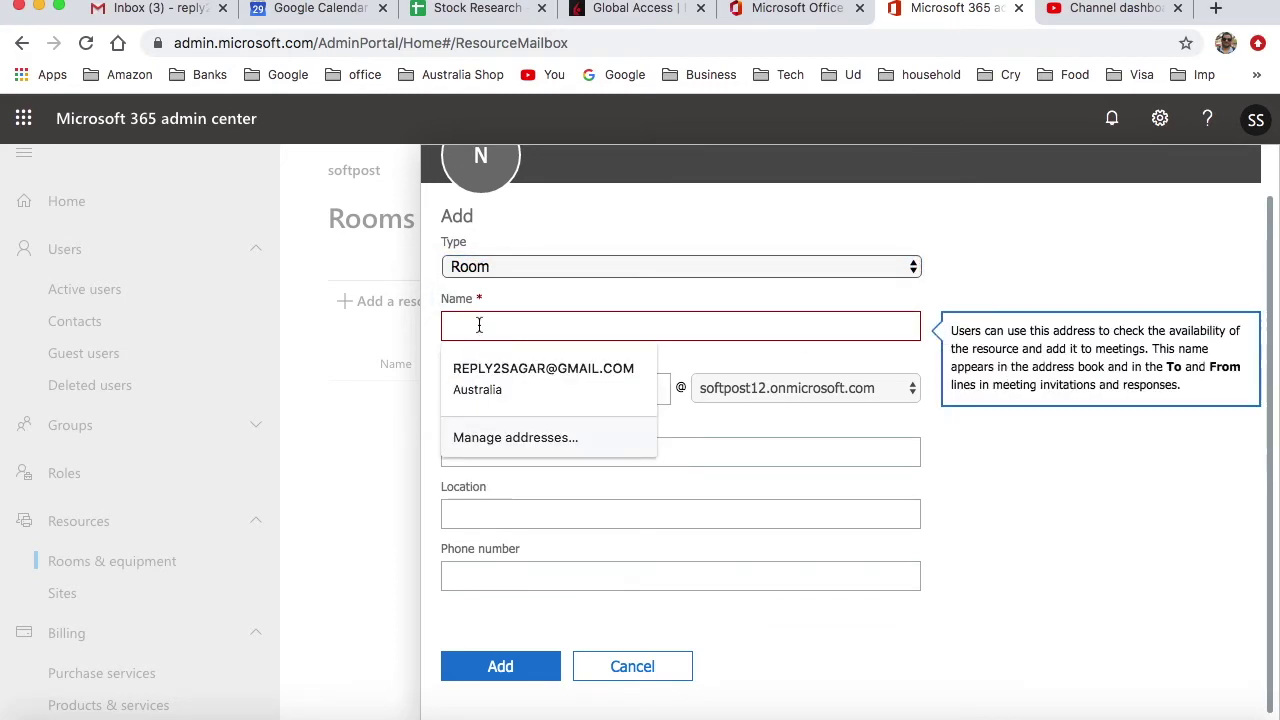
pyautogui.write('m')
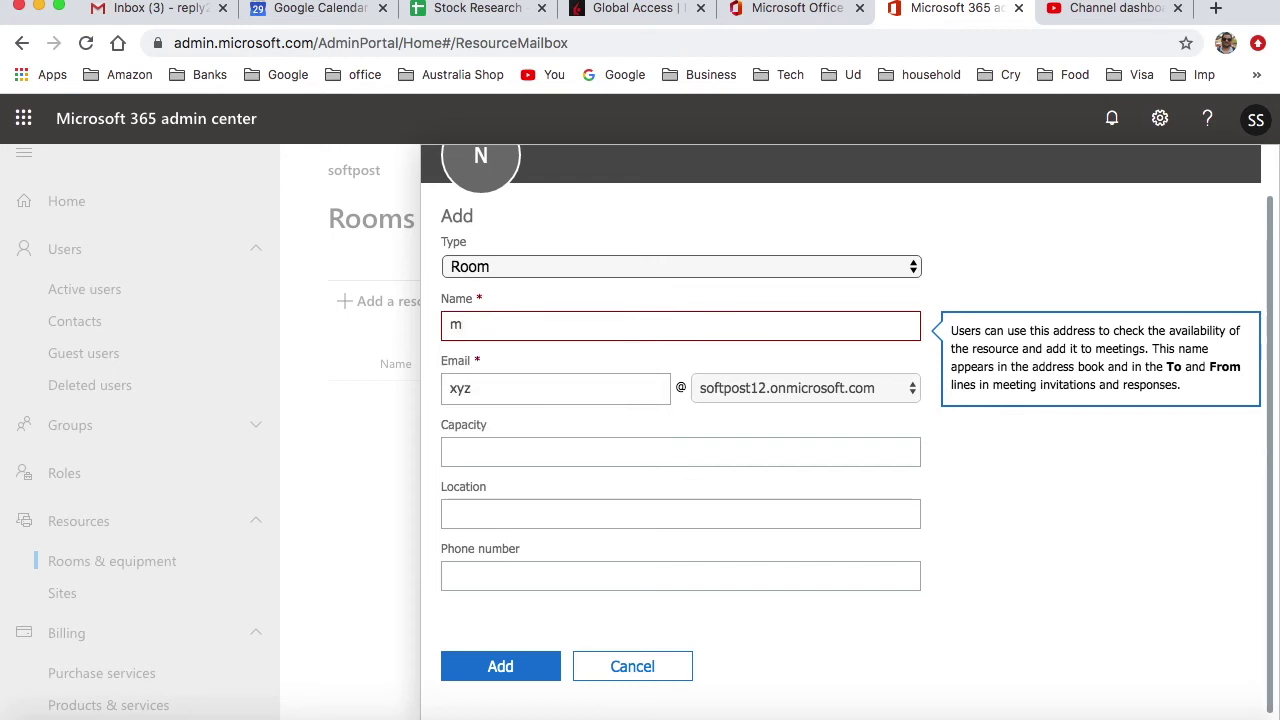
pyautogui.press('BackSpace')
pyautogui.write('room1')
# Set the room's capacity to 12 and its location to front.
pyautogui.click(523, 445)
pyautogui.write('12')
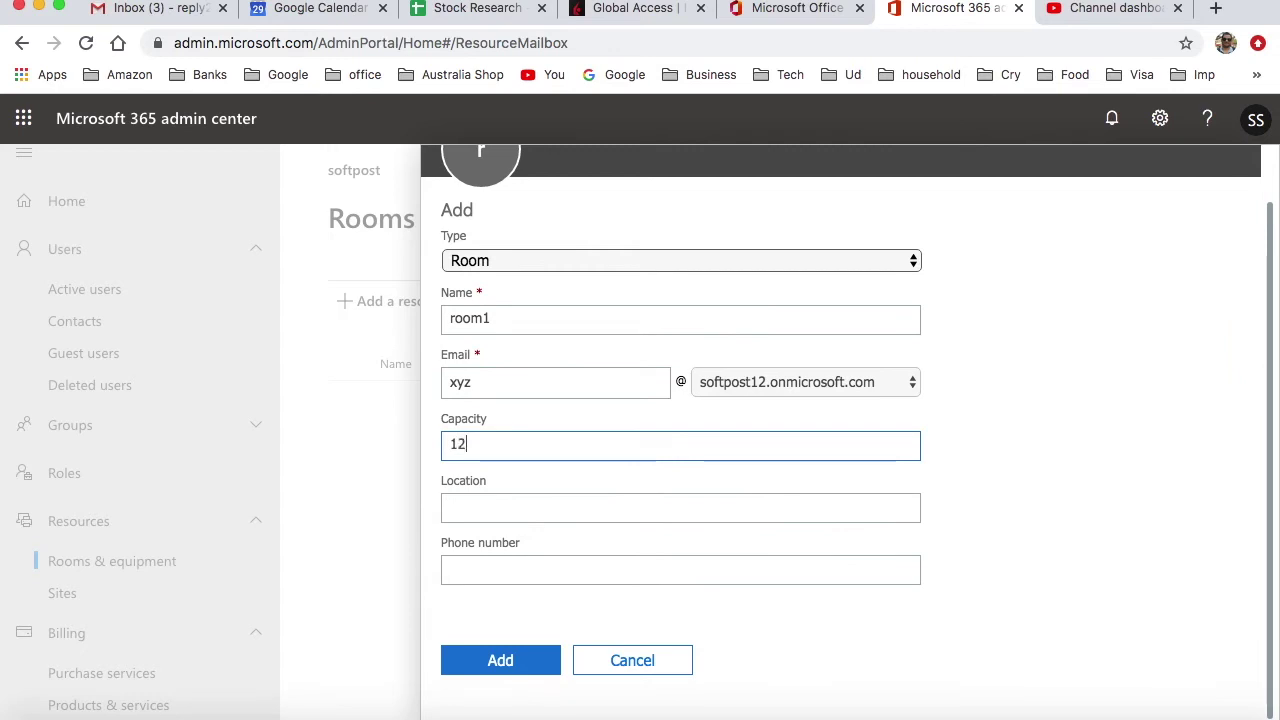
pyautogui.click(515, 512)
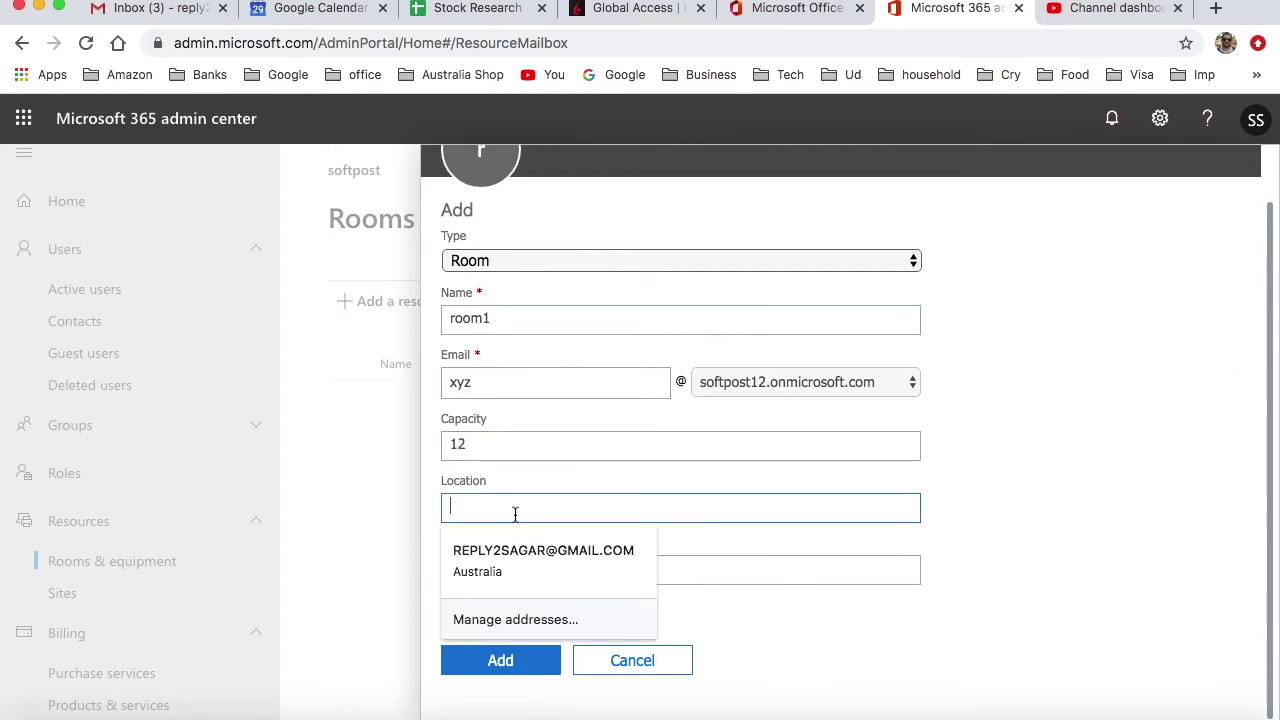
pyautogui.write('w')
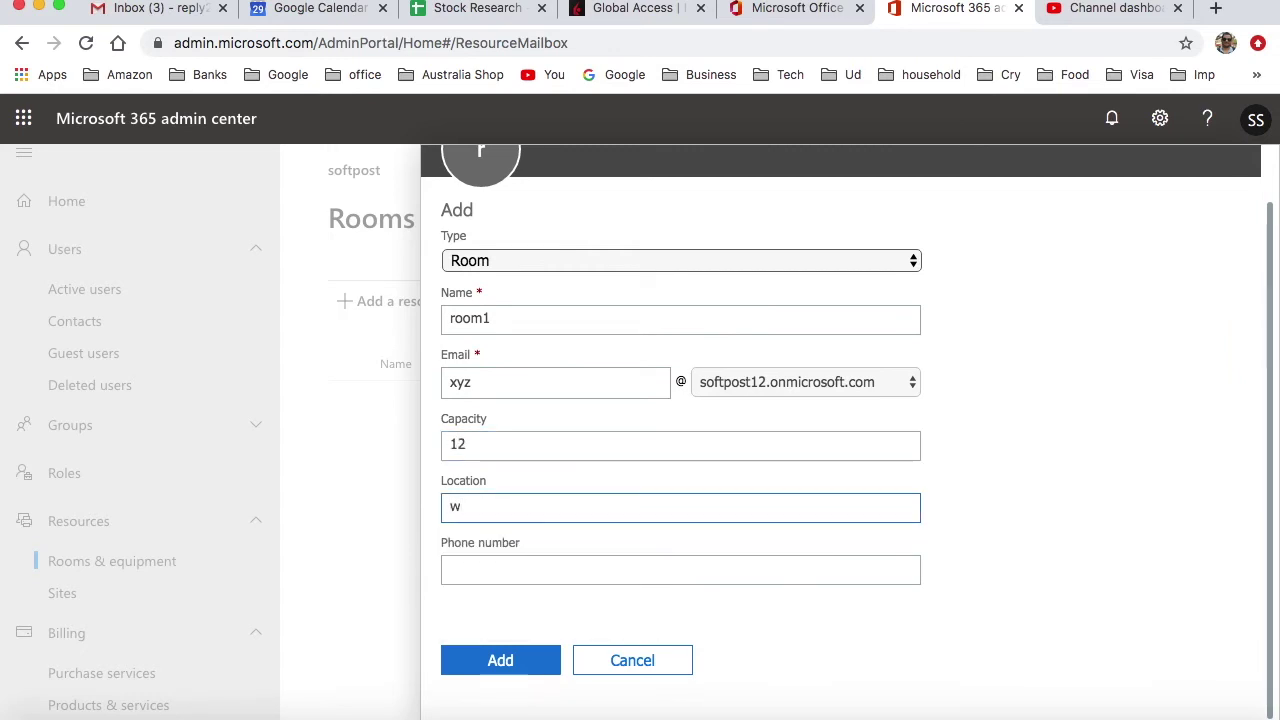
pyautogui.press('BackSpace')
pyautogui.write('fr')
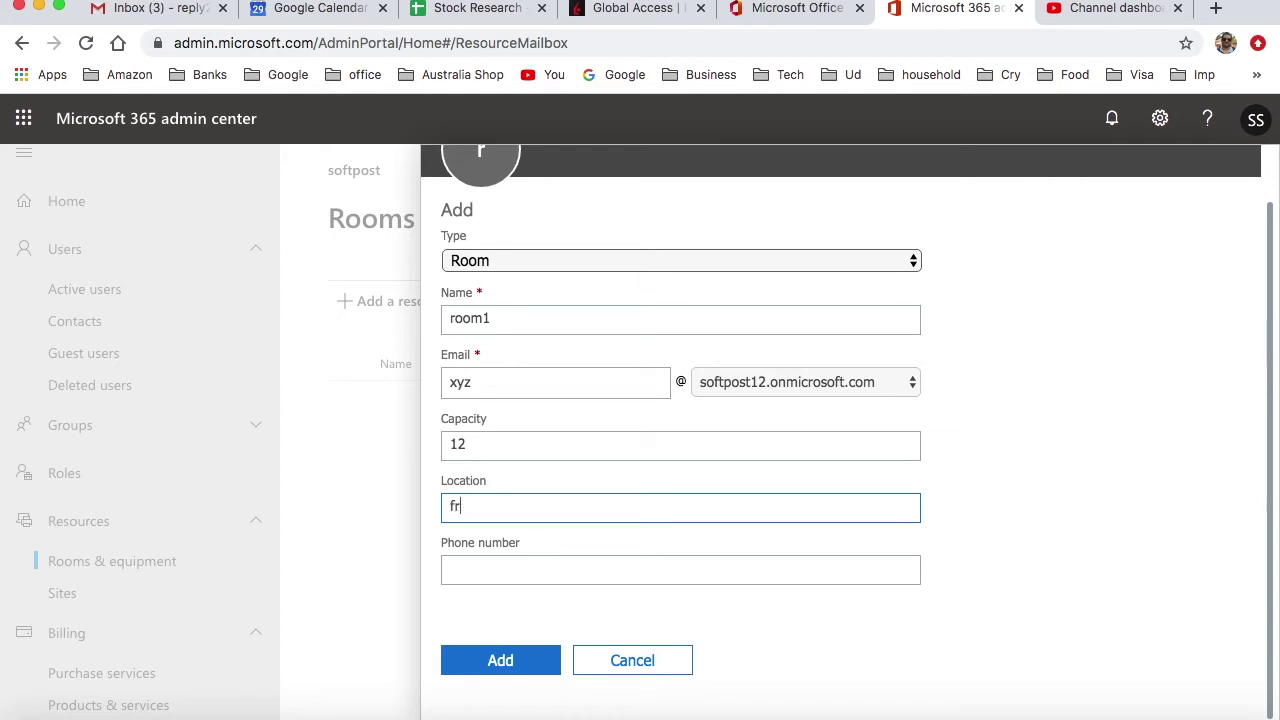
pyautogui.write('ont')
pyautogui.click(500, 664)
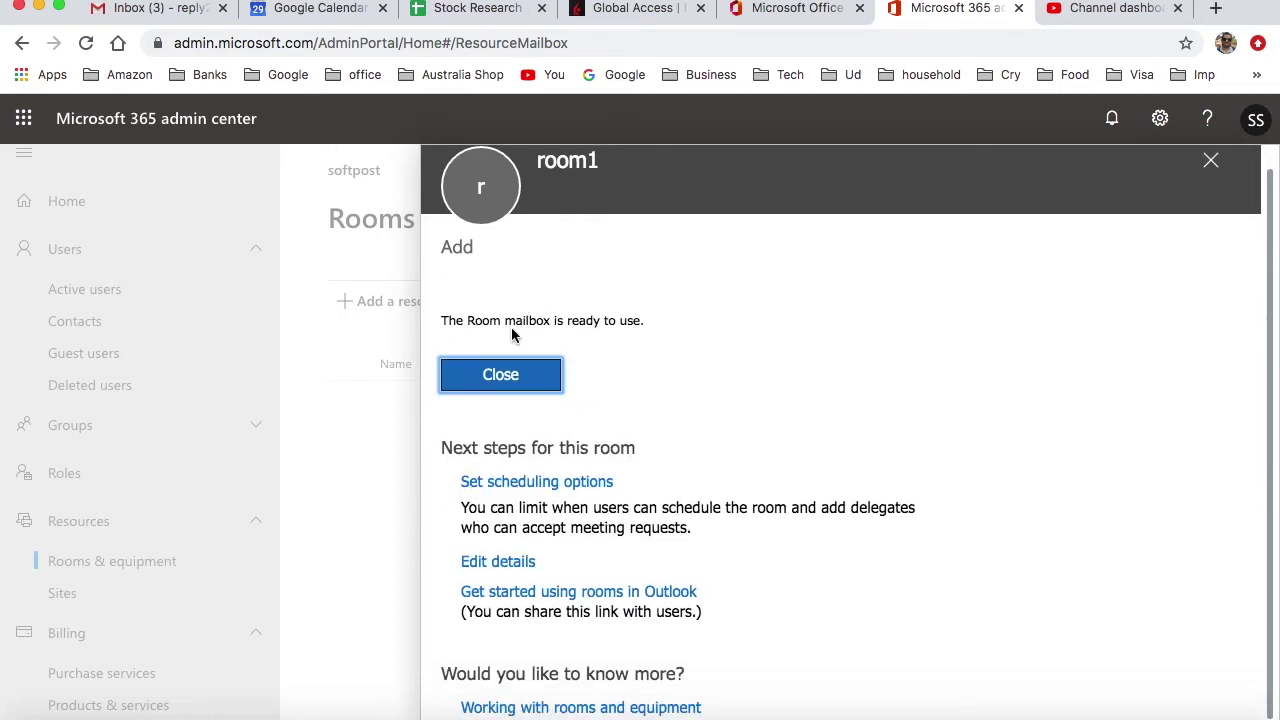
pyautogui.moveTo(515, 322); pyautogui.dragTo(682, 326)
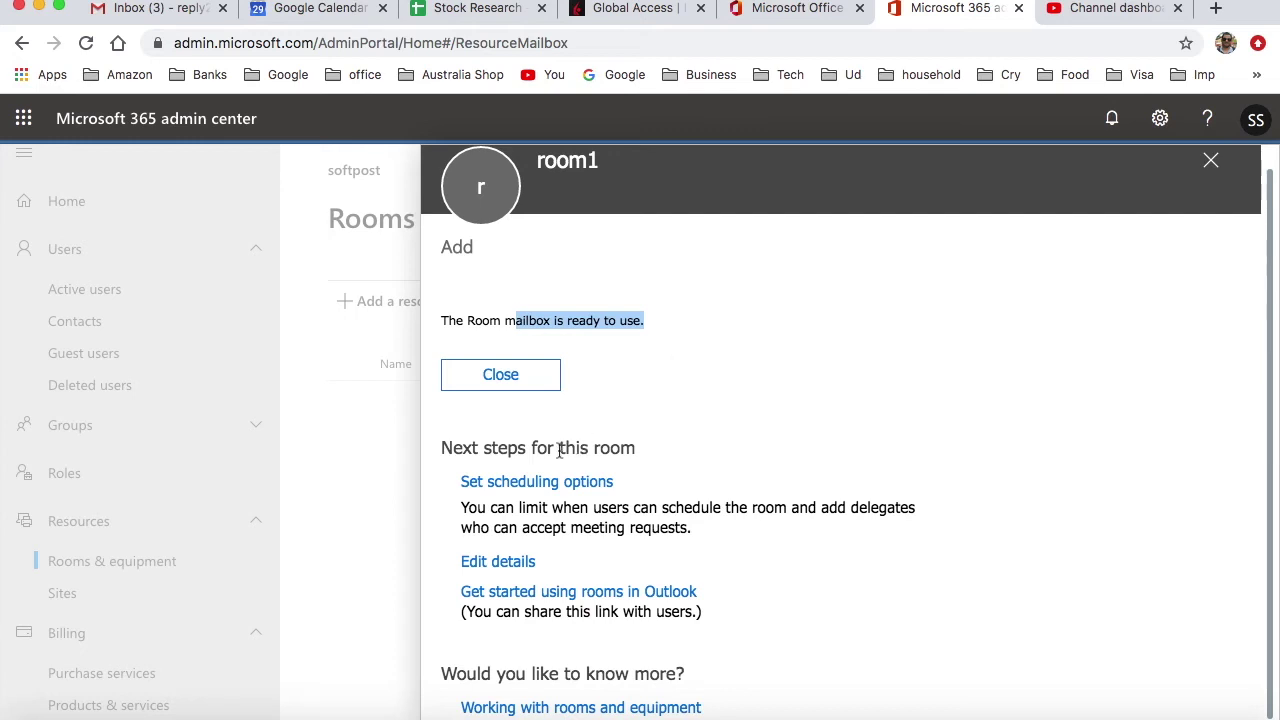
pyautogui.moveTo(559, 448); pyautogui.dragTo(636, 454)
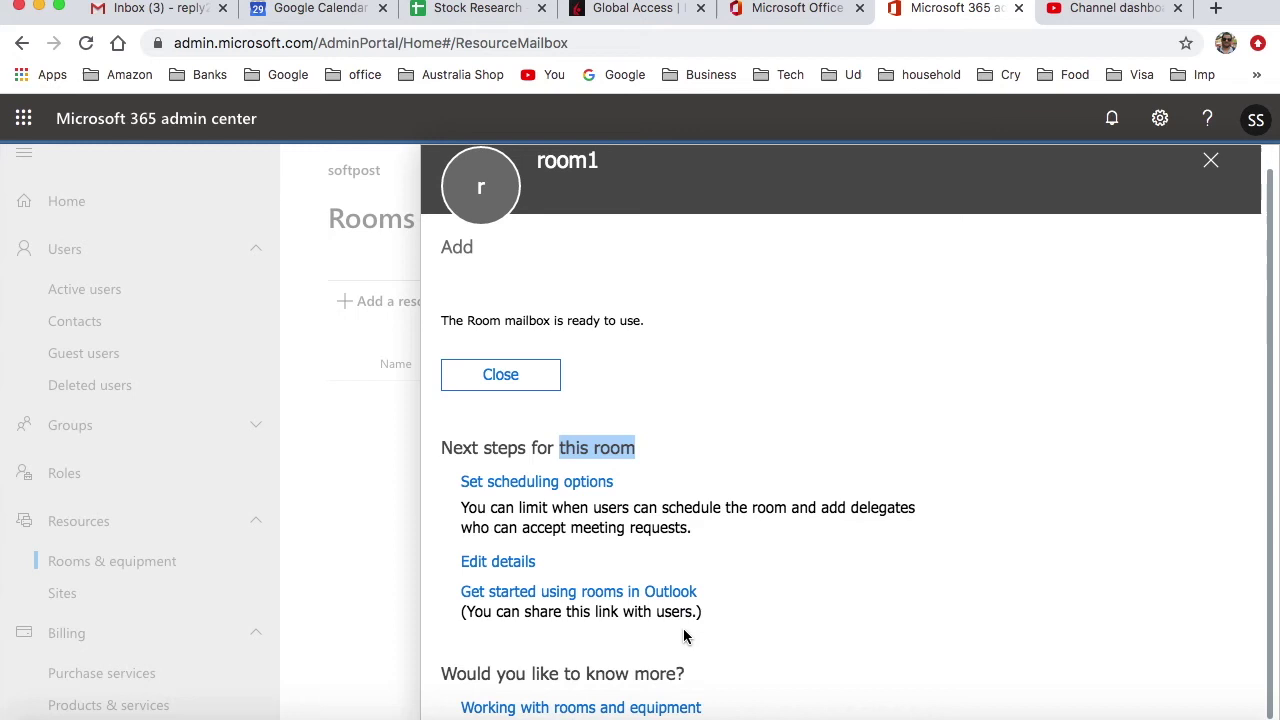
# In room1's scheduling options, toggle Auto accept meeting requests to Off.
pyautogui.click(515, 479)
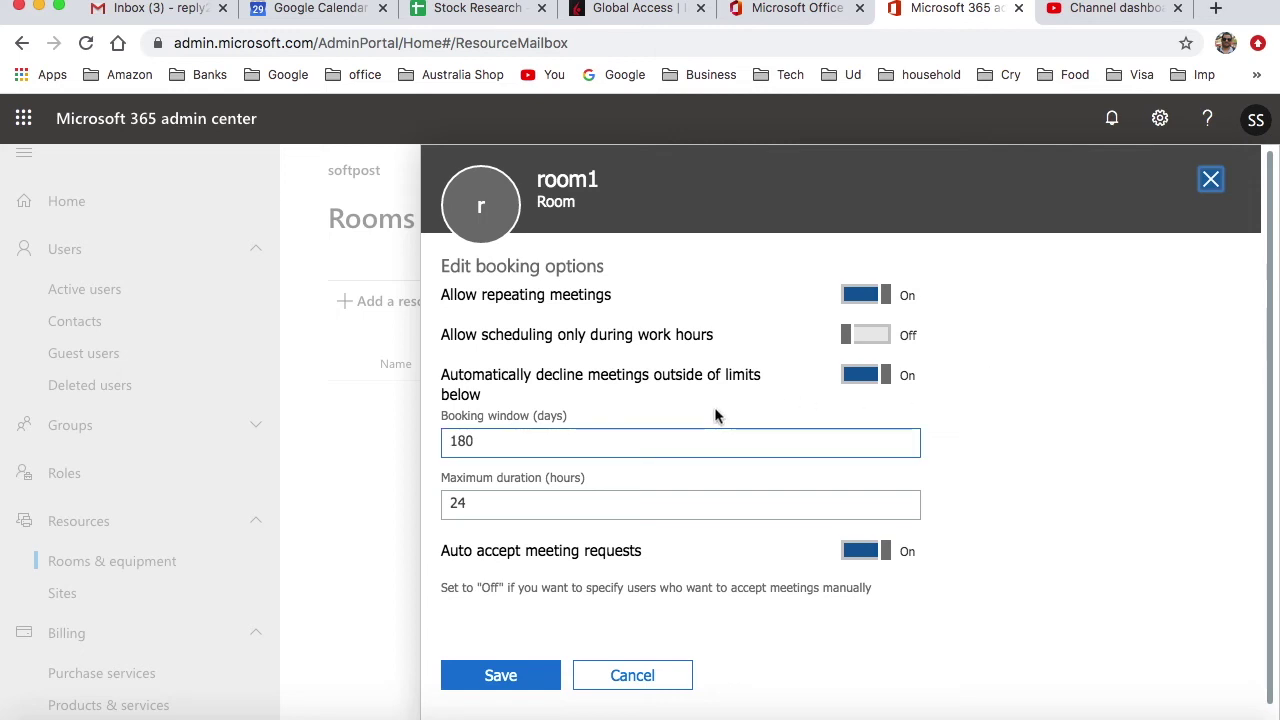
pyautogui.scroll(-1, 712, 414)
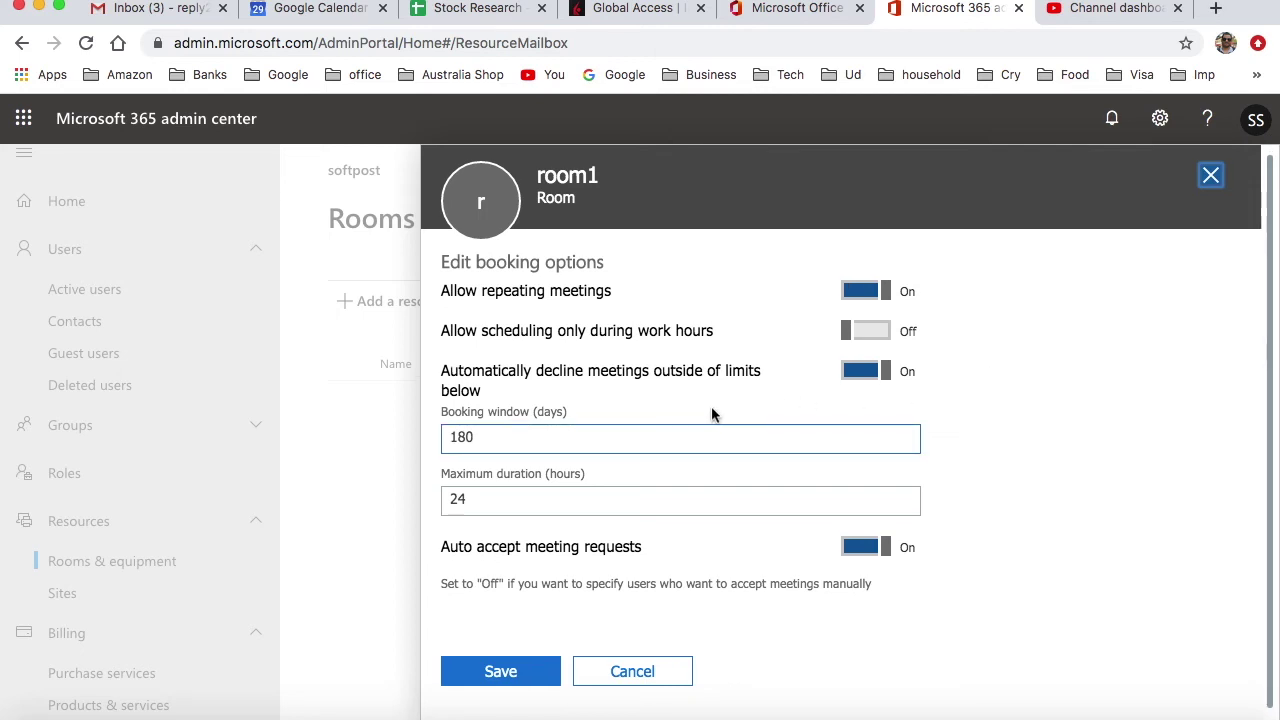
pyautogui.scroll(-1, 712, 414)
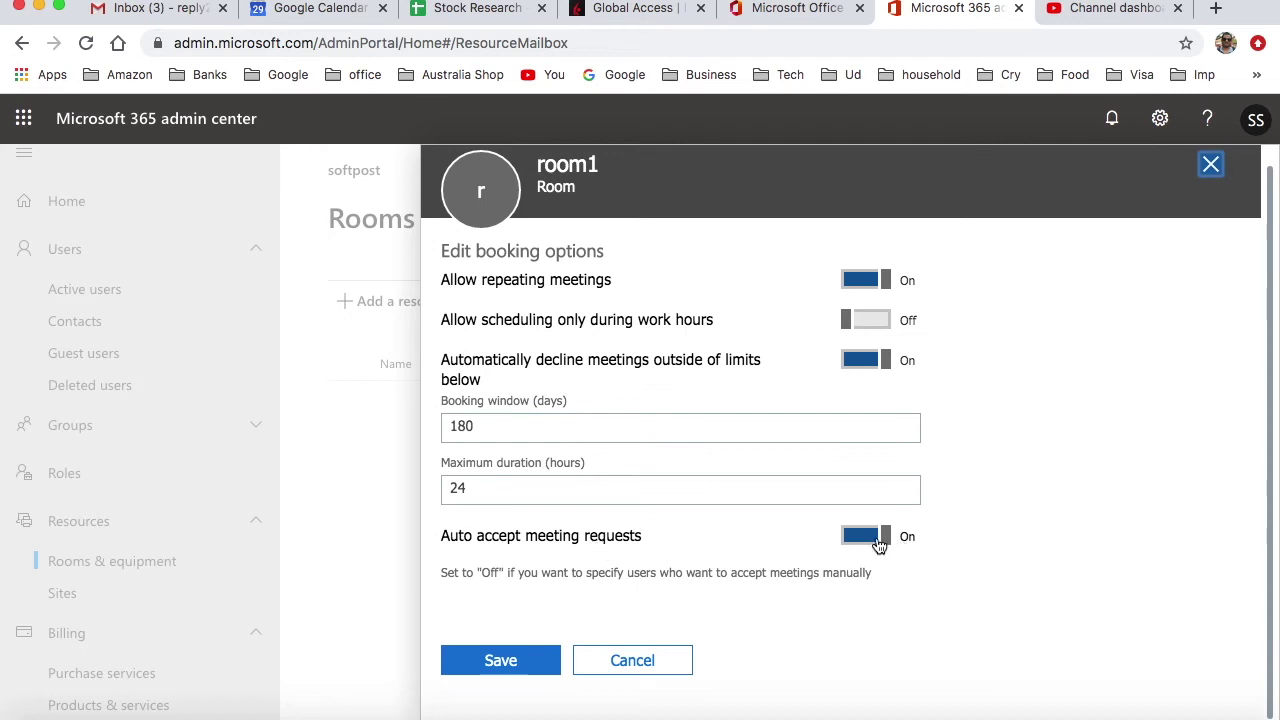
pyautogui.click(878, 544)
pyautogui.click(884, 540)
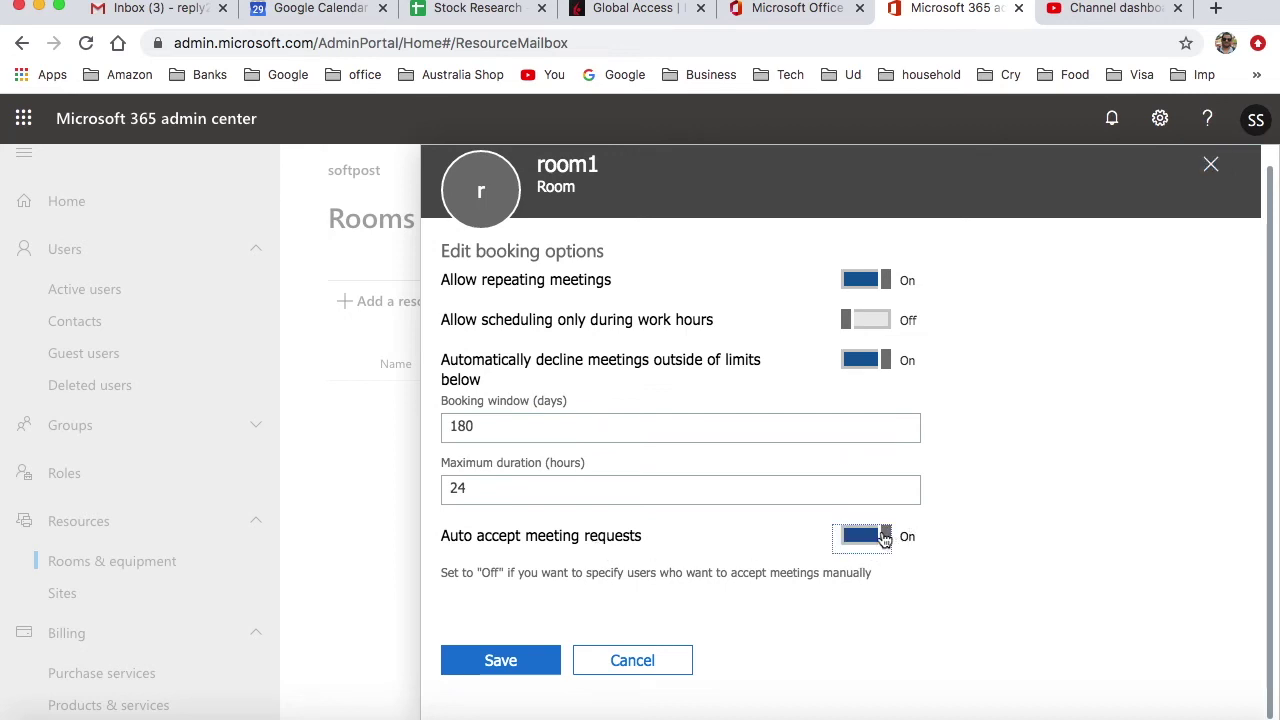
pyautogui.click(858, 537)
pyautogui.click(869, 541)
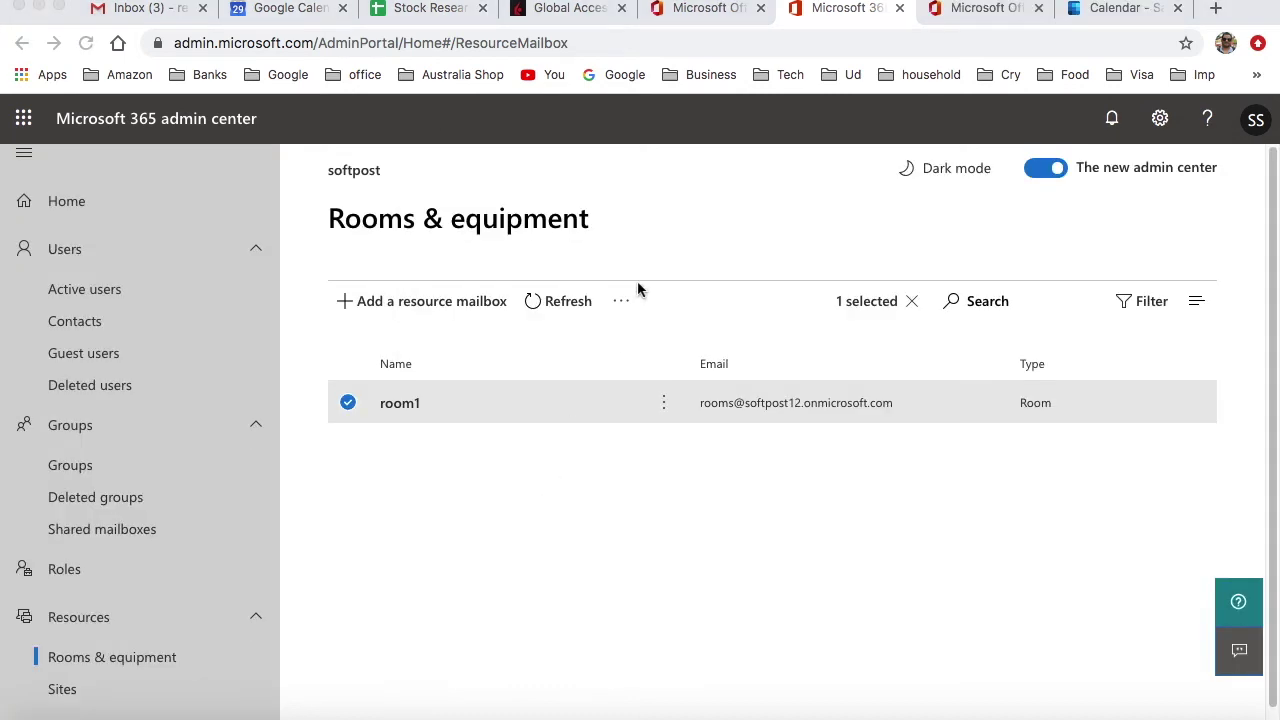
pyautogui.click(474, 443)
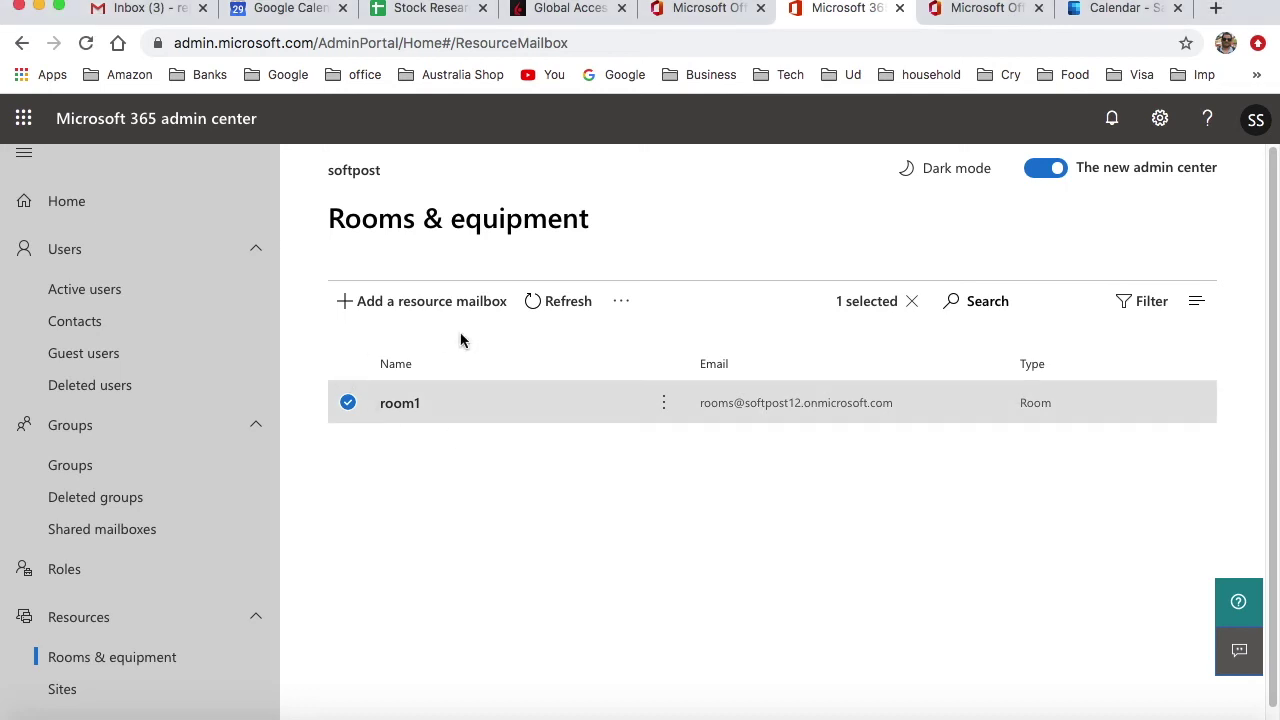
pyautogui.click(415, 405)
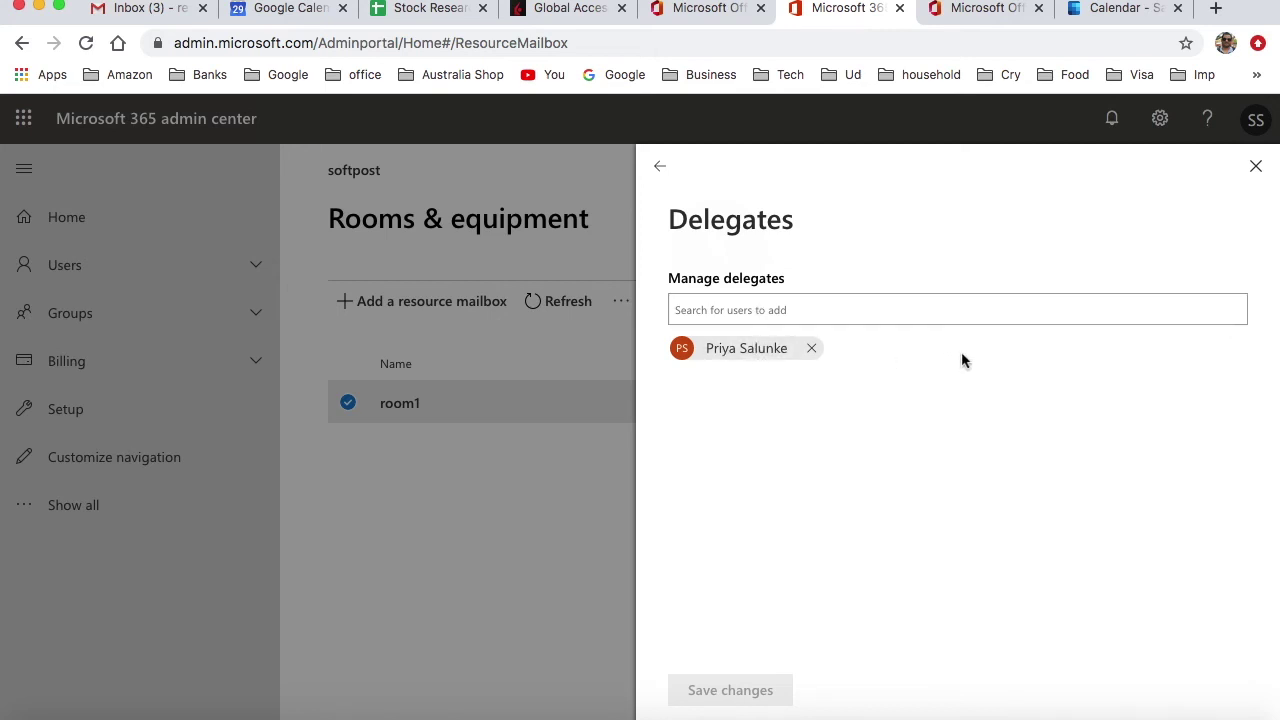
pyautogui.click(1256, 166)
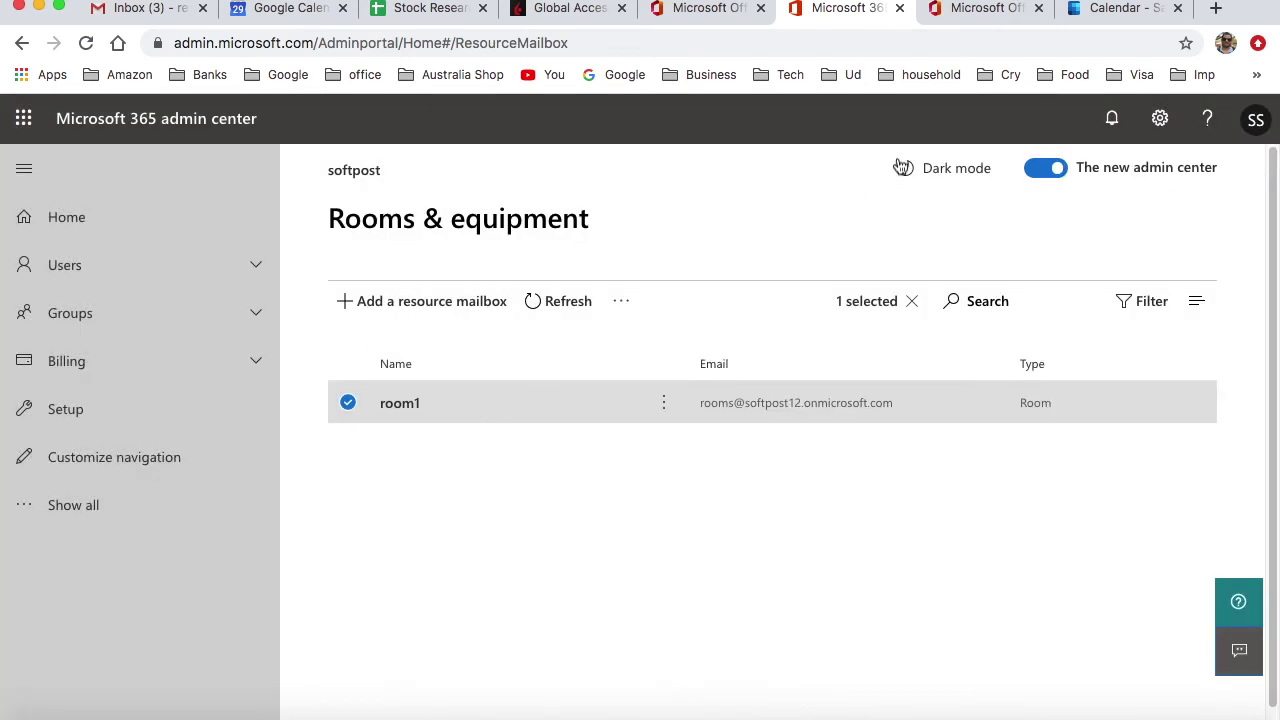
# Remove room1 from the Outlook event draft, discard the draft, and return to Mail.
pyautogui.click(1123, 12)
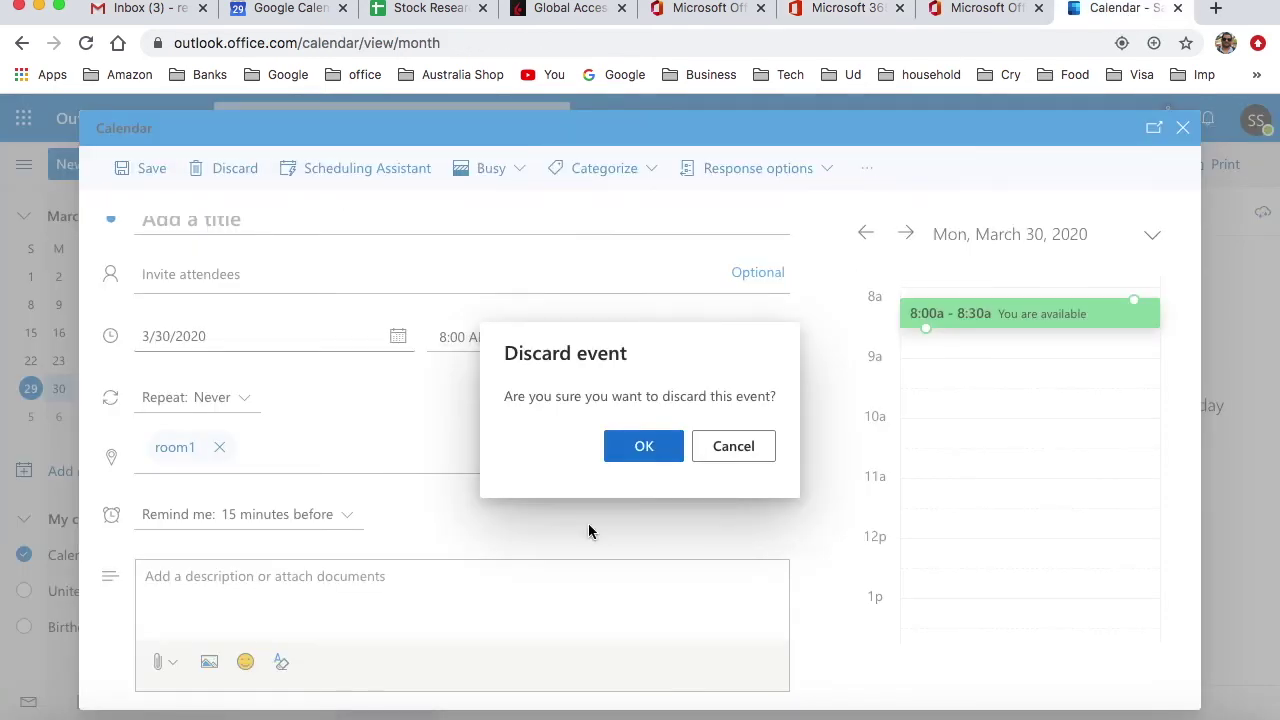
pyautogui.click(745, 450)
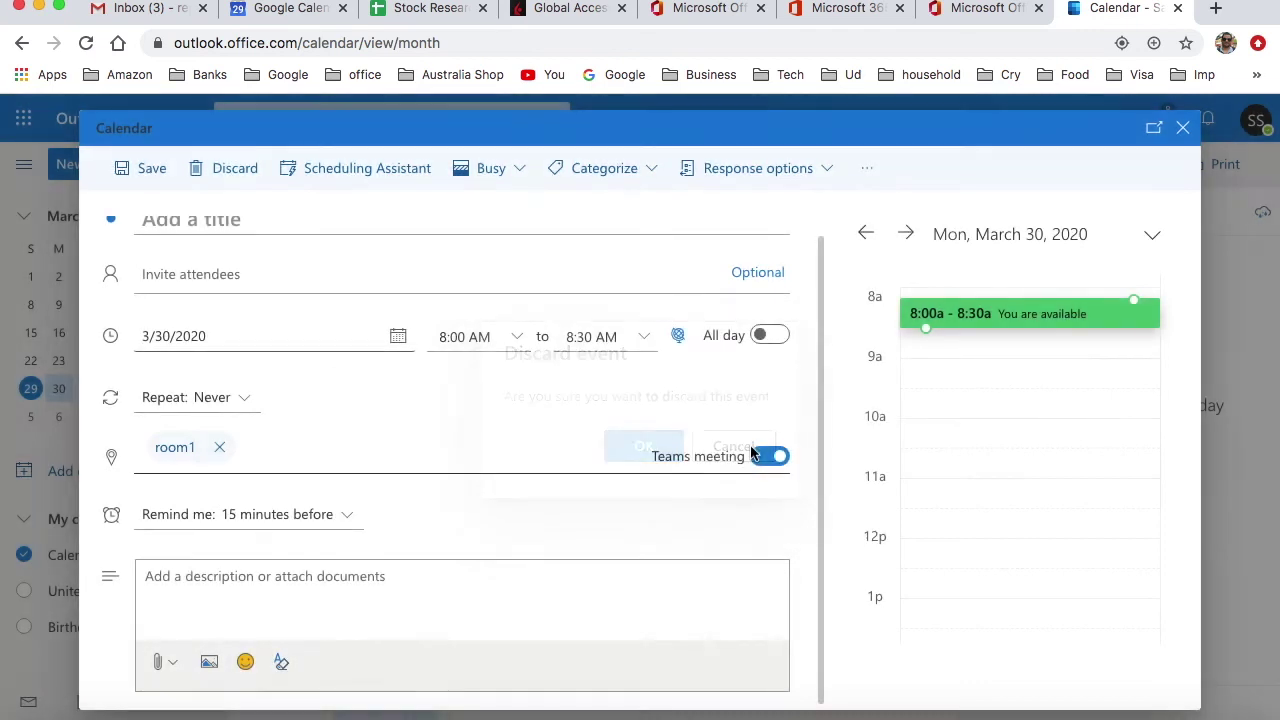
pyautogui.click(219, 447)
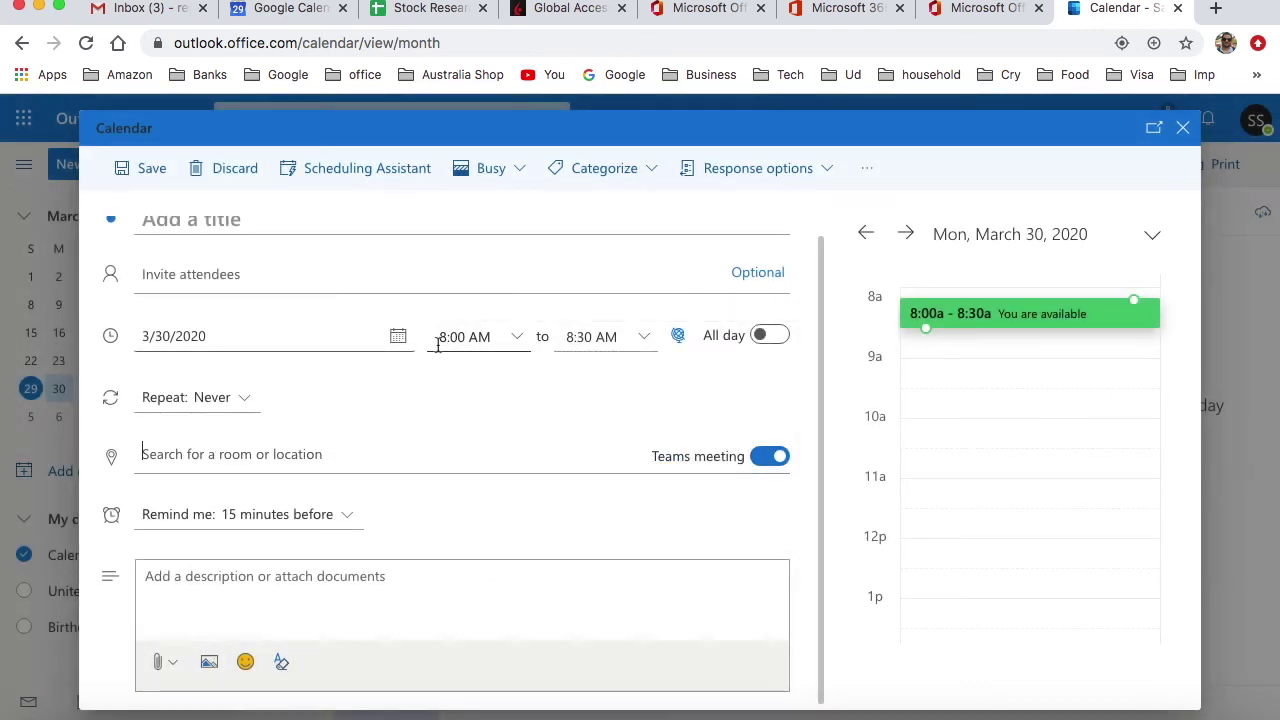
pyautogui.click(1182, 127)
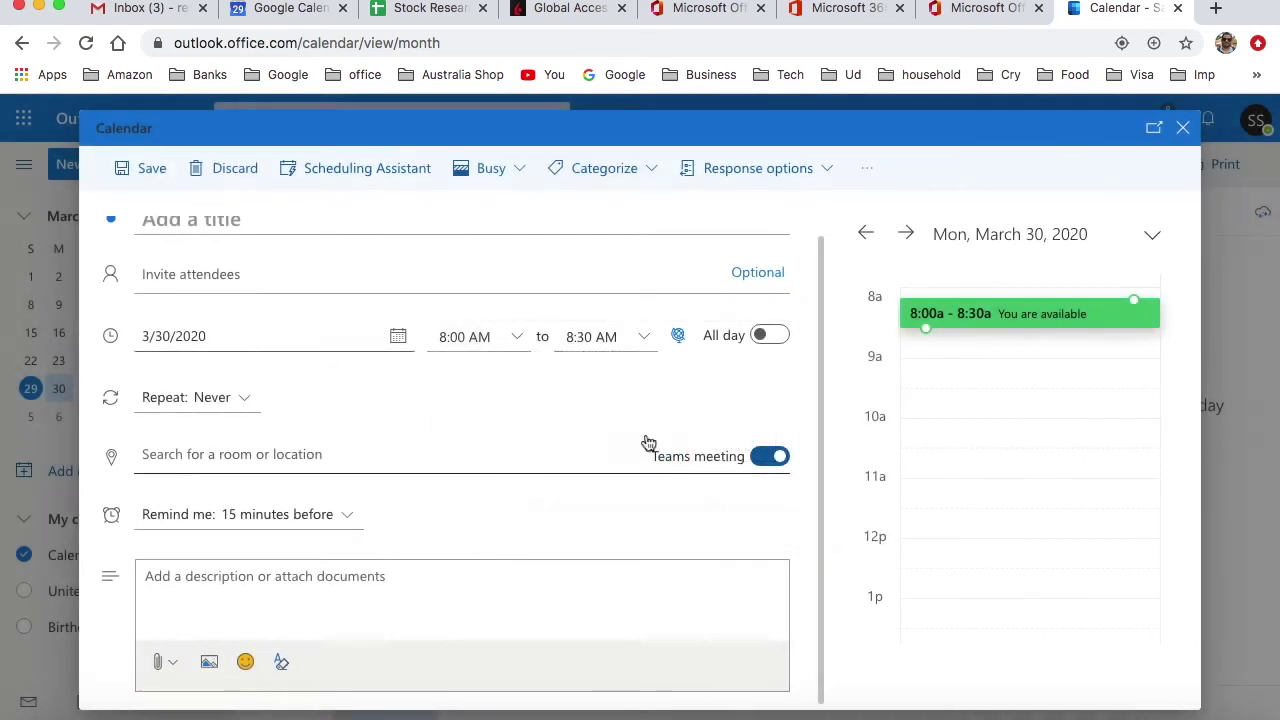
pyautogui.press('Escape')
pyautogui.click(27, 703)
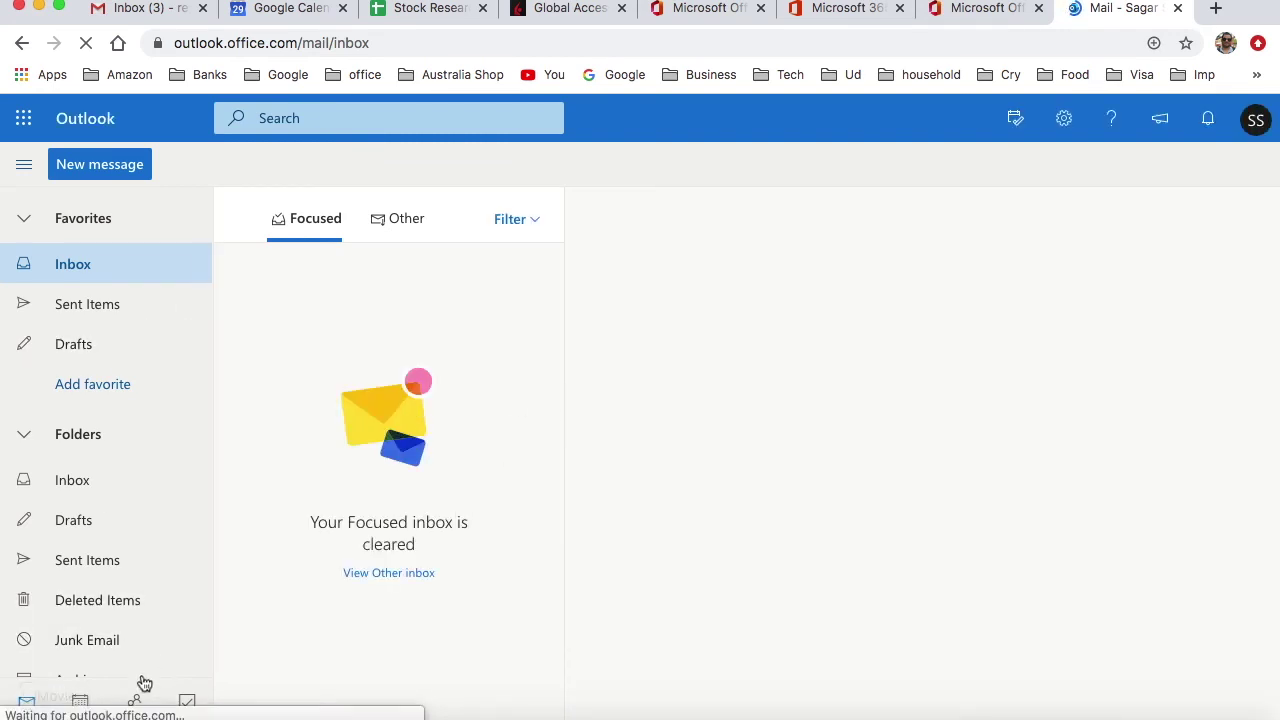
# Create a Monday, March 30 event and pick room1 from Browse more rooms as its location.
pyautogui.click(82, 703)
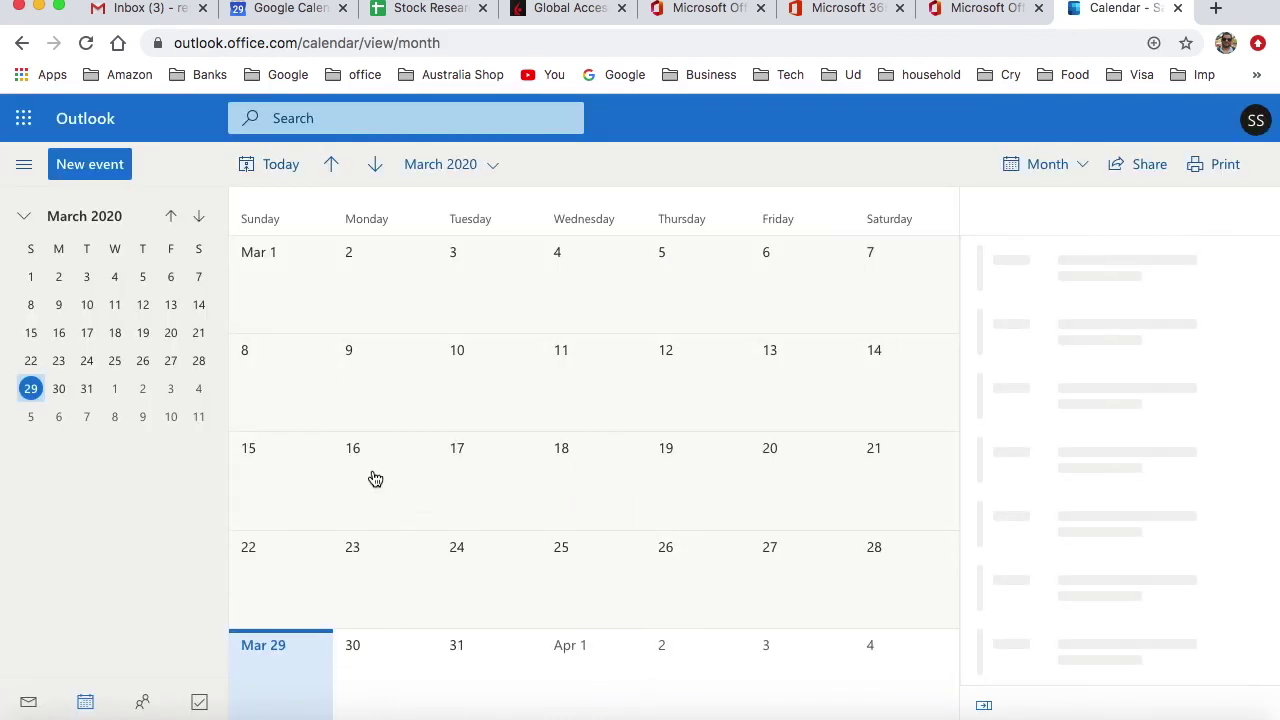
pyautogui.click(397, 667)
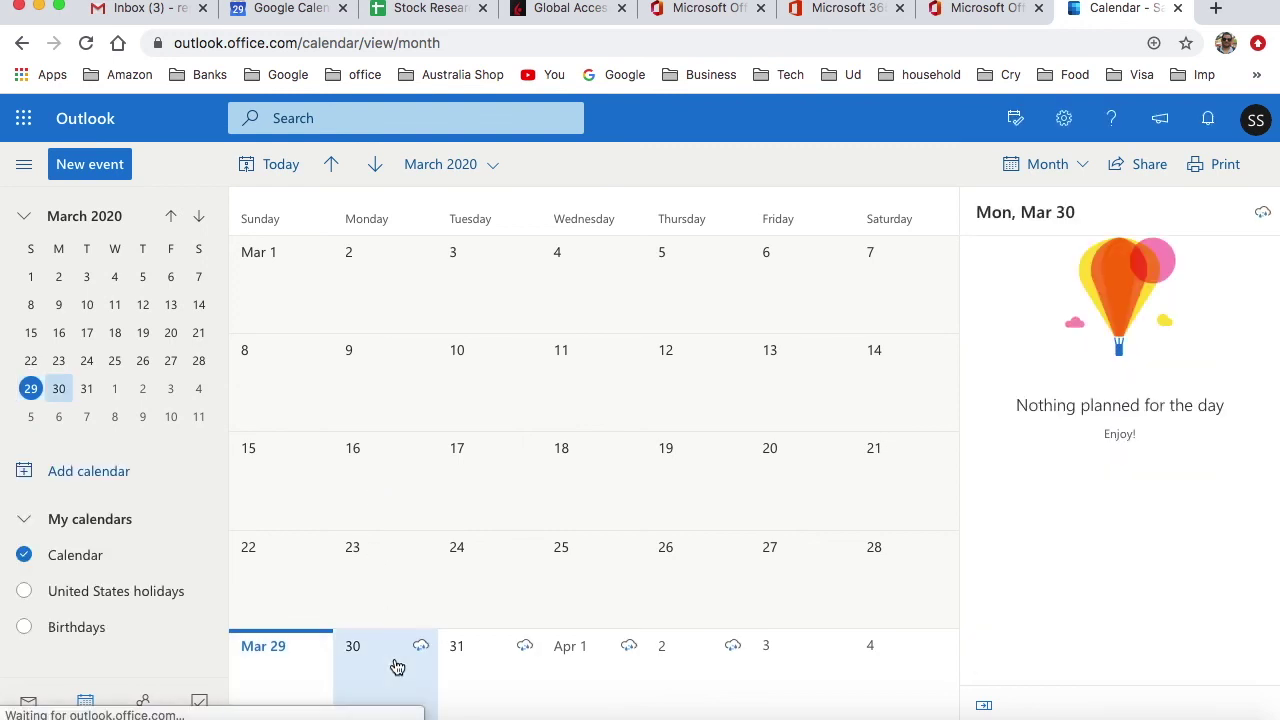
pyautogui.click(113, 174)
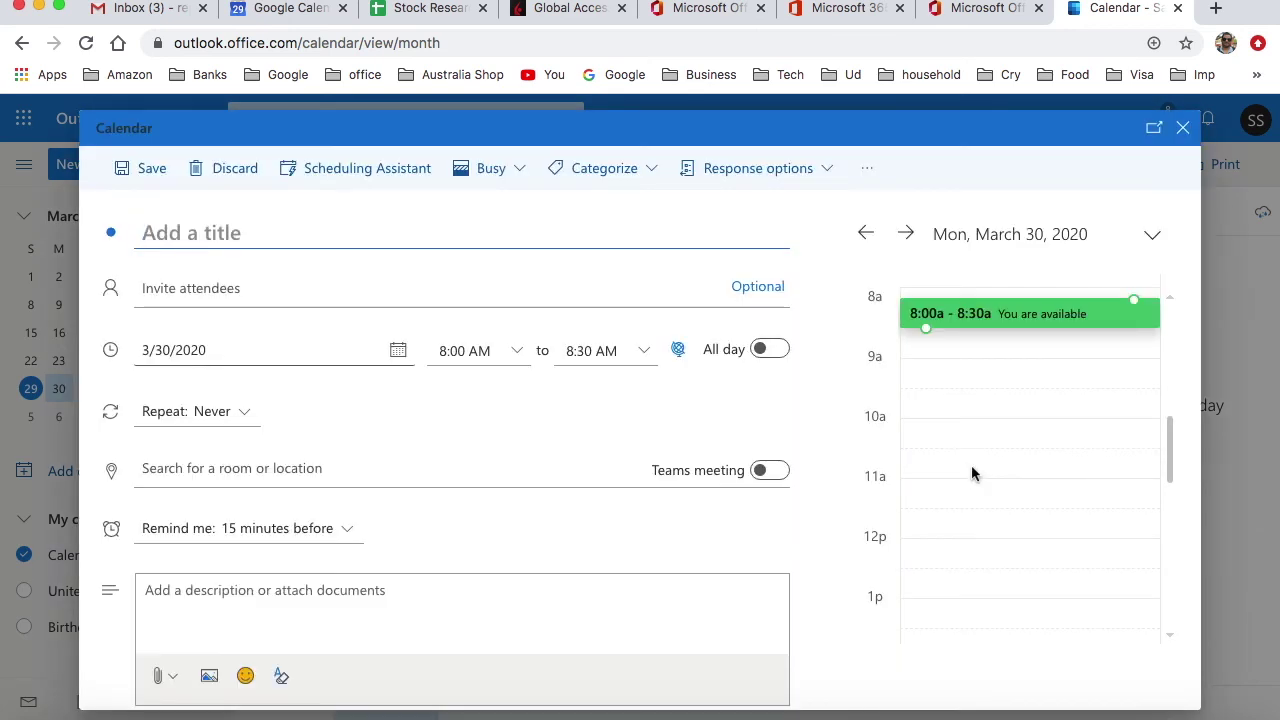
pyautogui.click(205, 468)
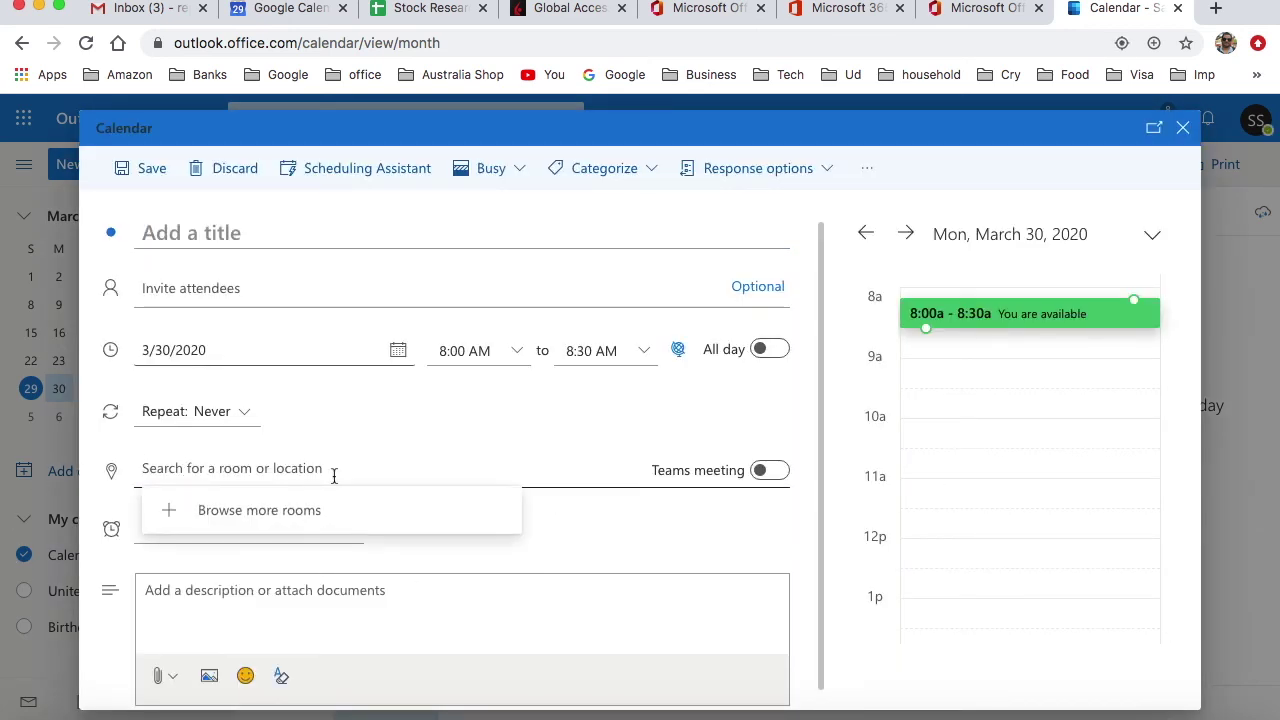
pyautogui.click(287, 511)
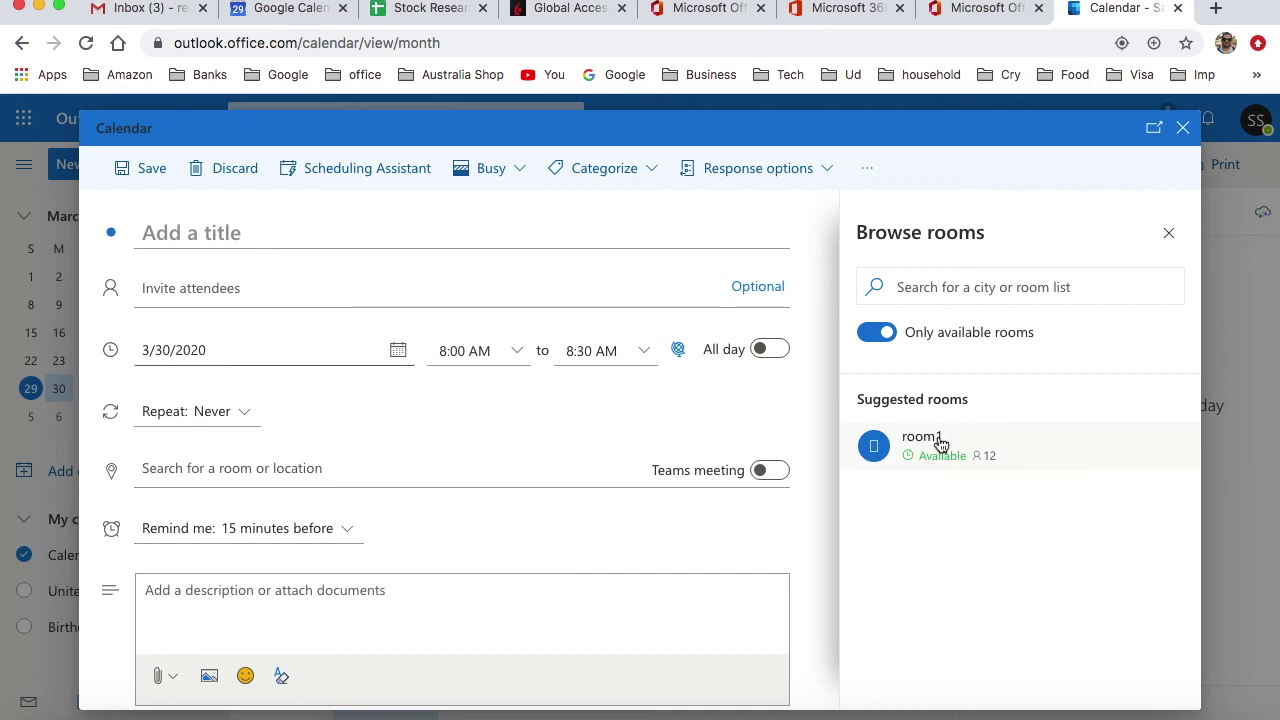
pyautogui.click(940, 443)
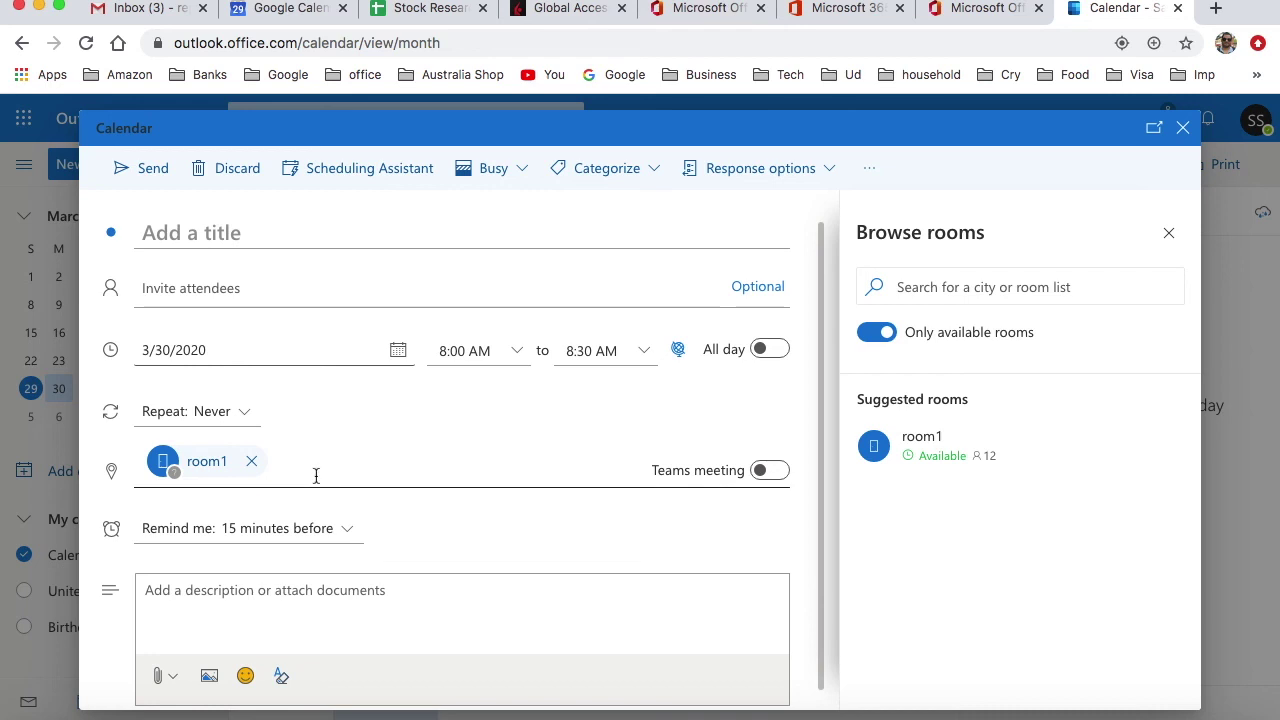